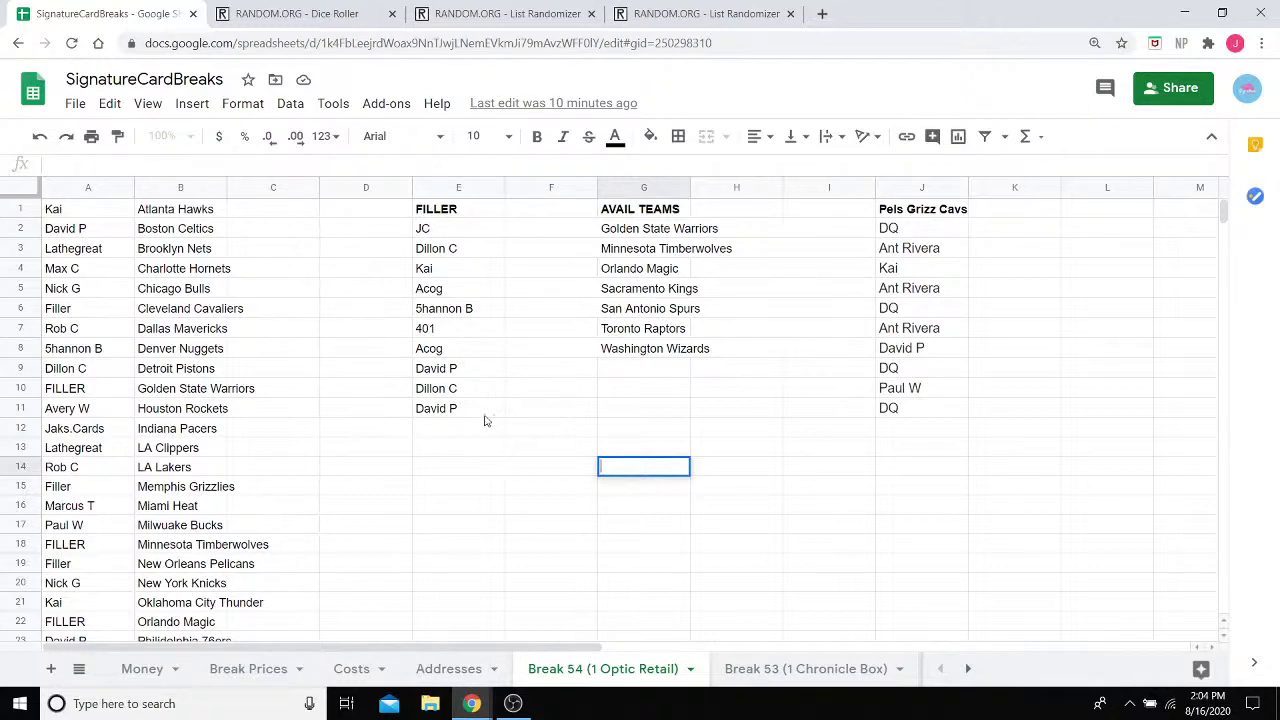
Copy the FILLER names from column E and paste them into the List Randomizer form on RANDOM.ORG
drag(484, 412, 463, 234)
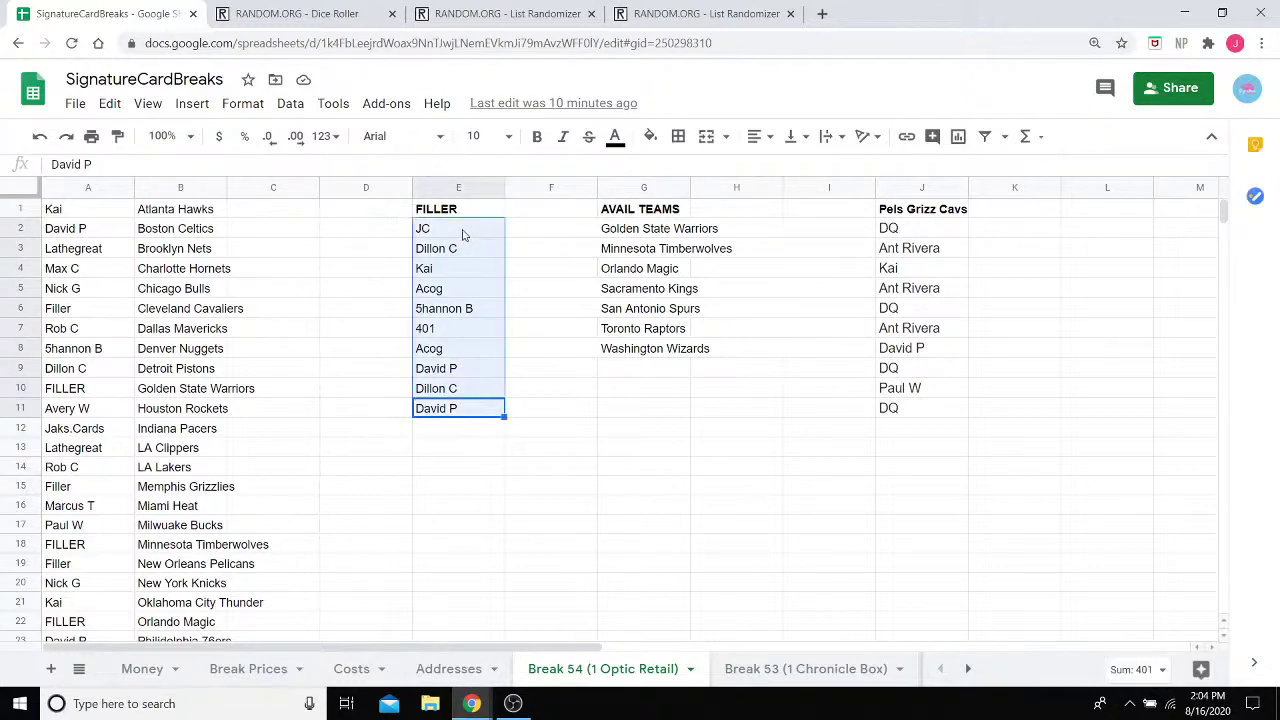
key(ctrl+c)
click(636, 466)
click(648, 230)
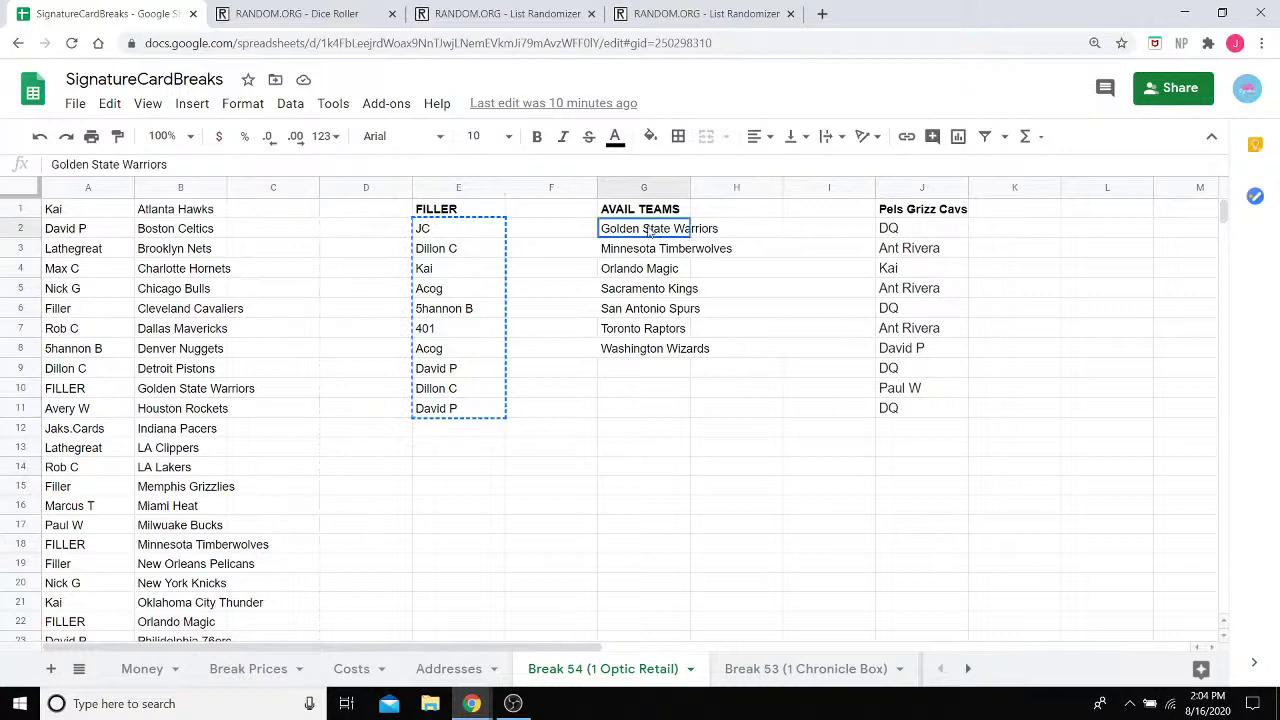
drag(648, 230, 700, 385)
click(688, 412)
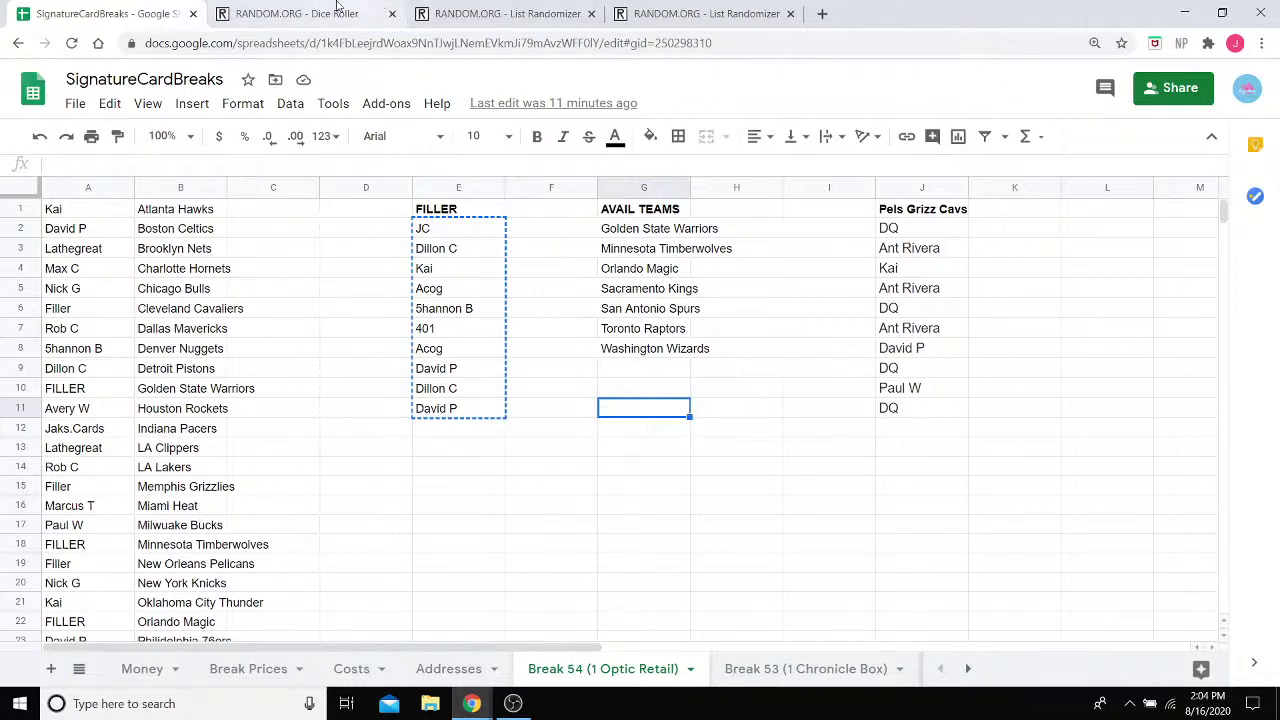
drag(477, 430, 445, 232)
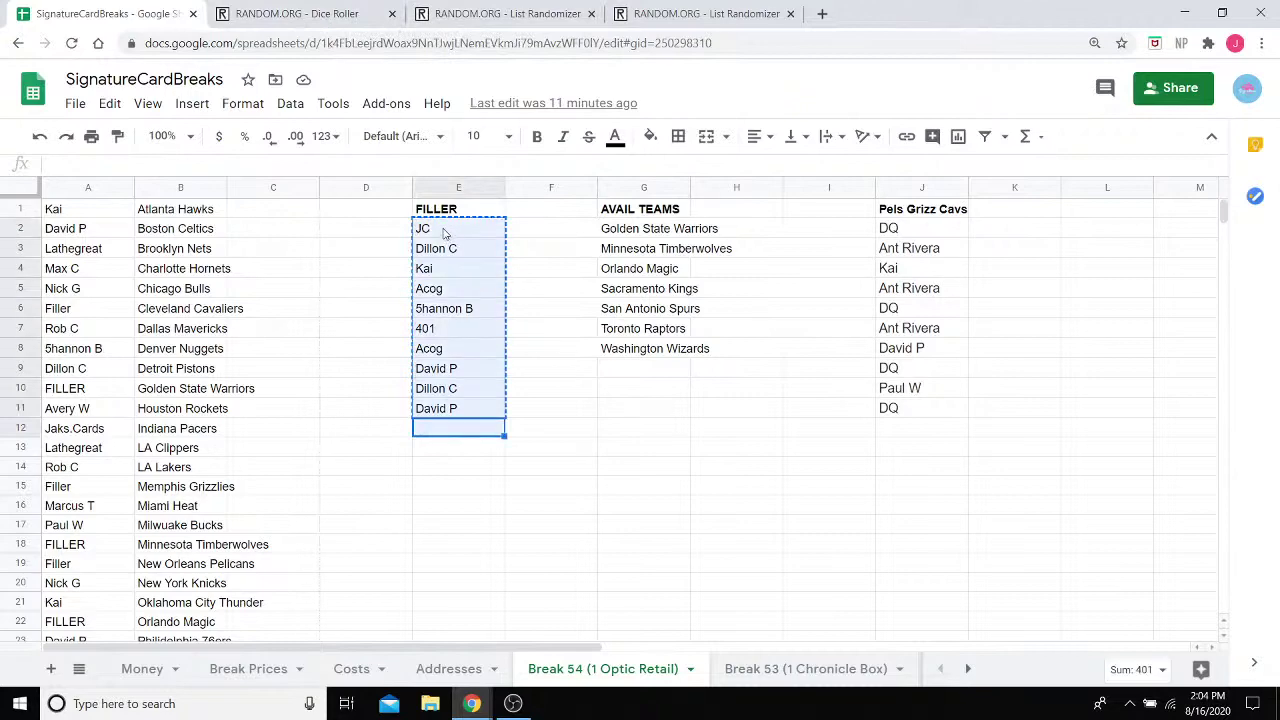
click(510, 14)
click(426, 361)
key(ctrl+v)
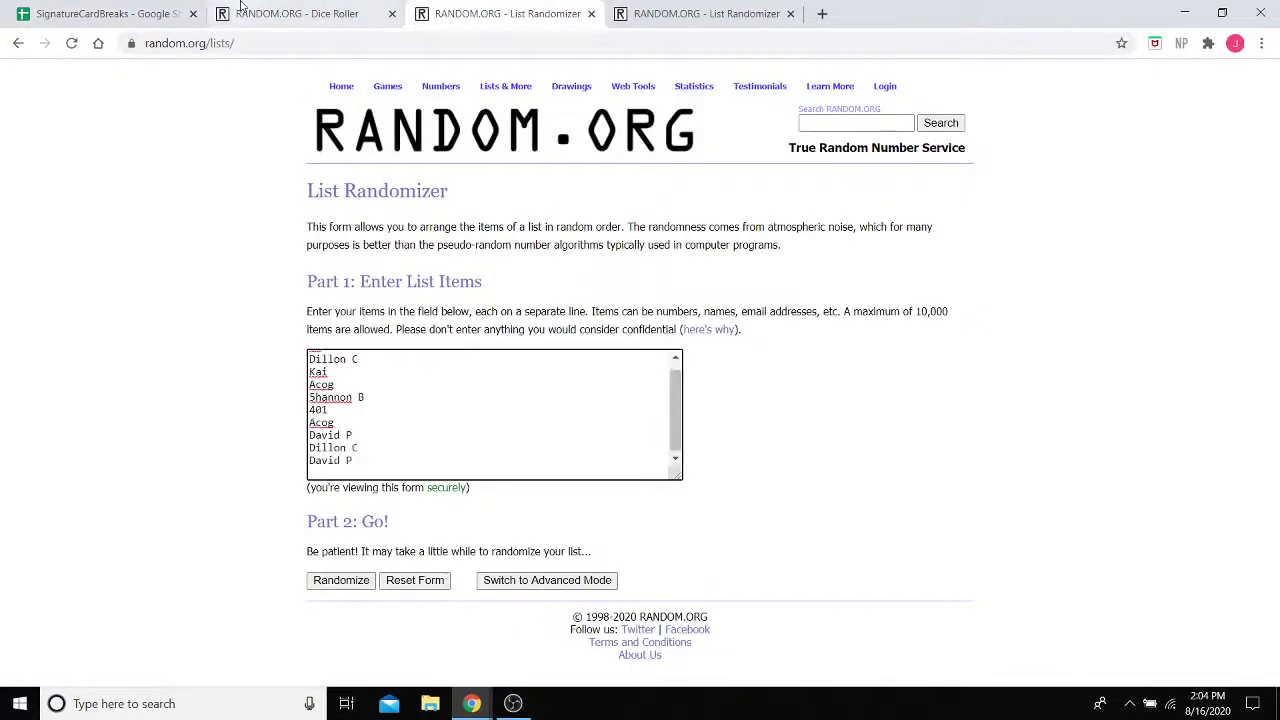
Roll two dice in the Dice Roller and randomize the pasted filler list six times
click(297, 14)
click(340, 305)
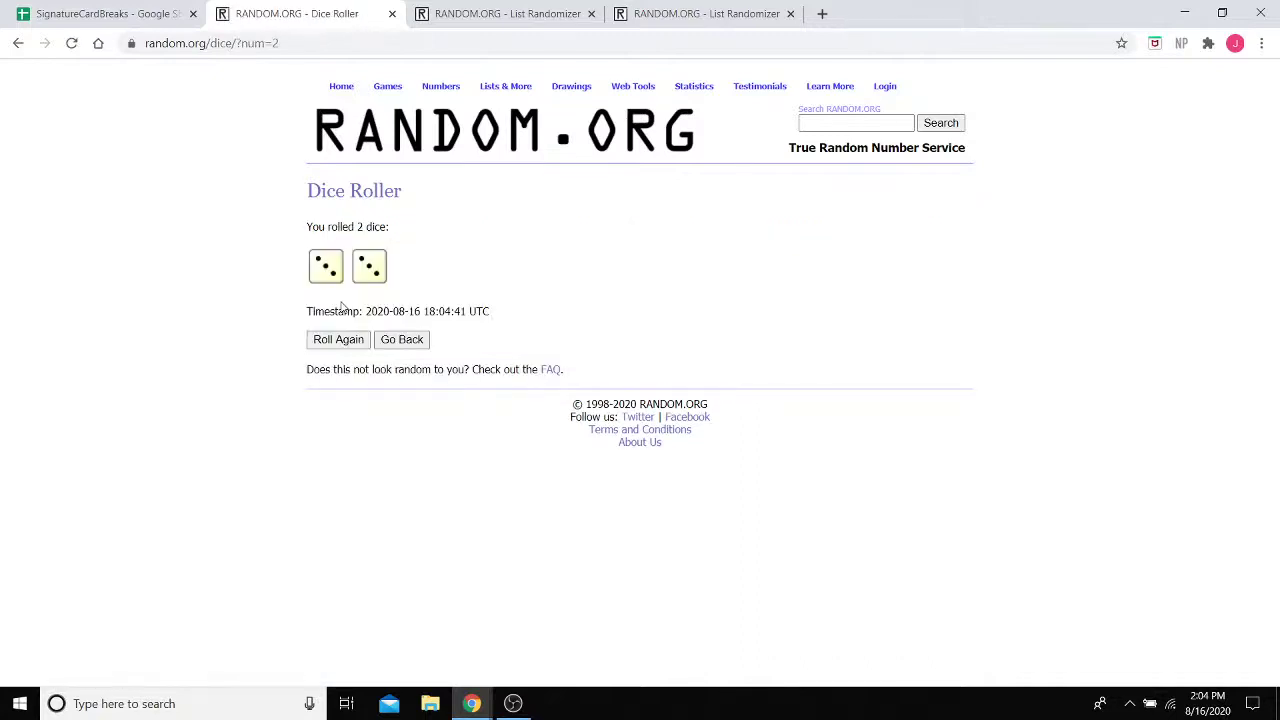
click(460, 14)
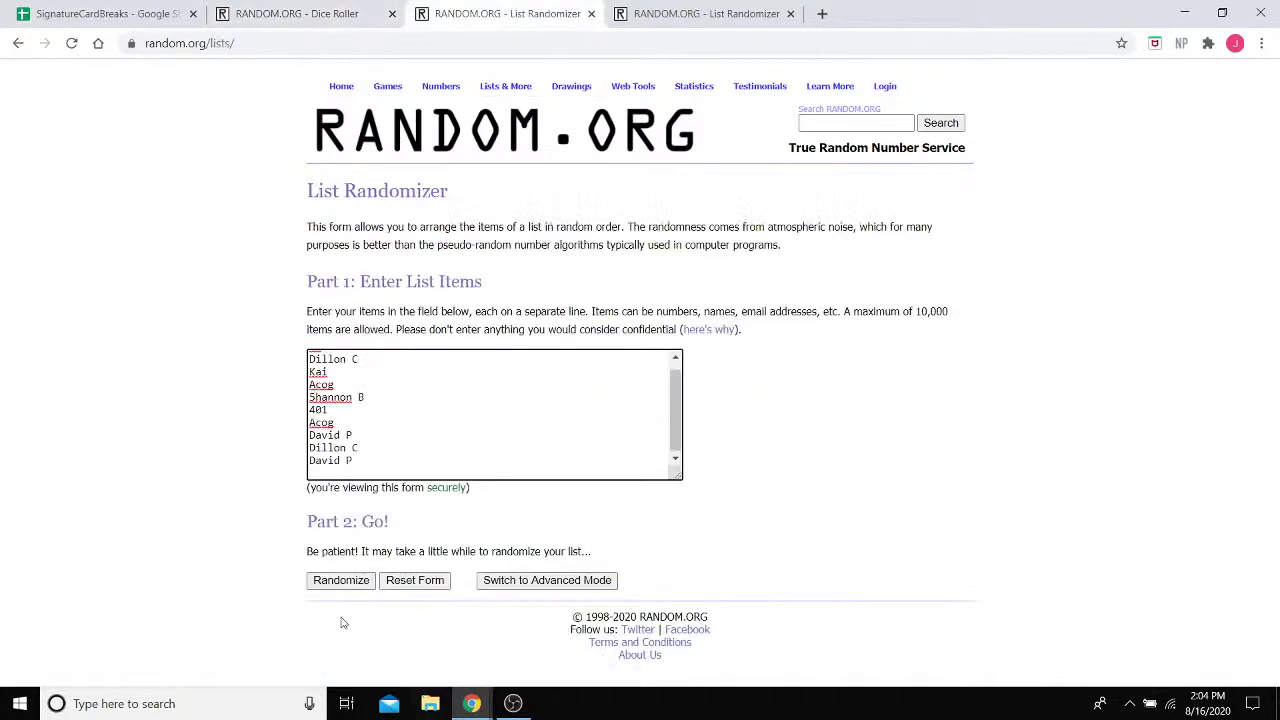
click(315, 582)
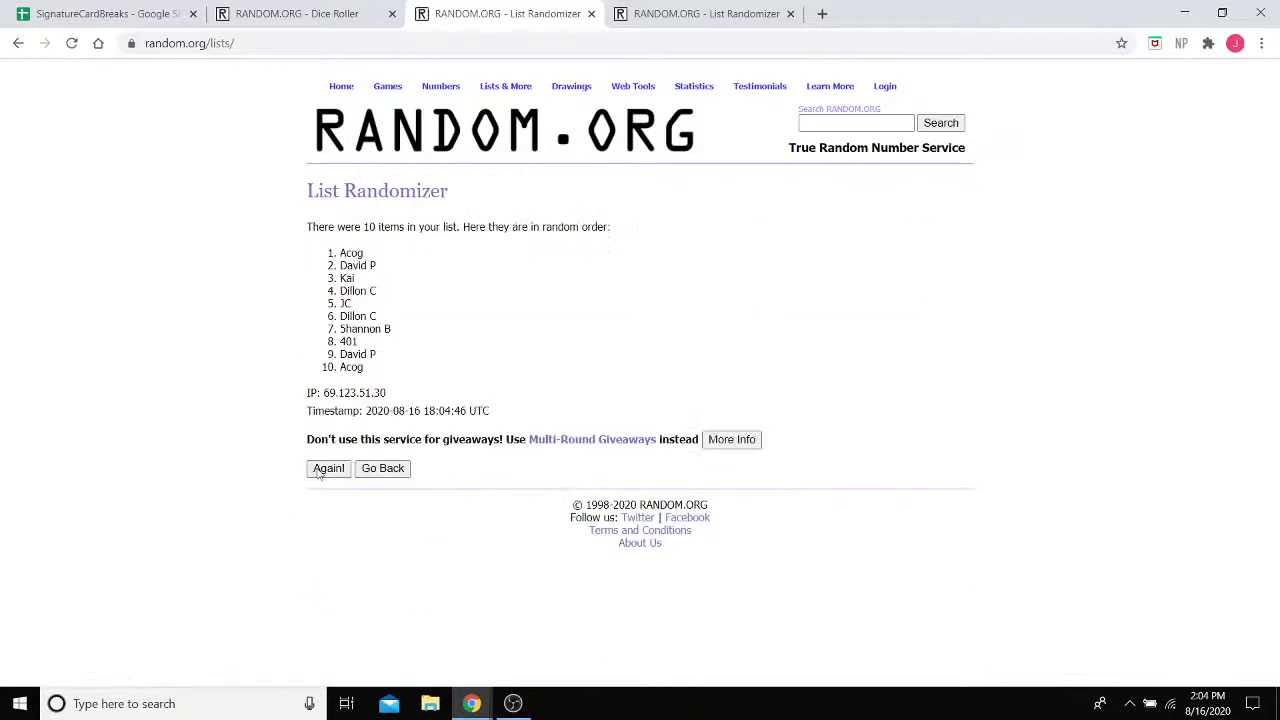
click(326, 470)
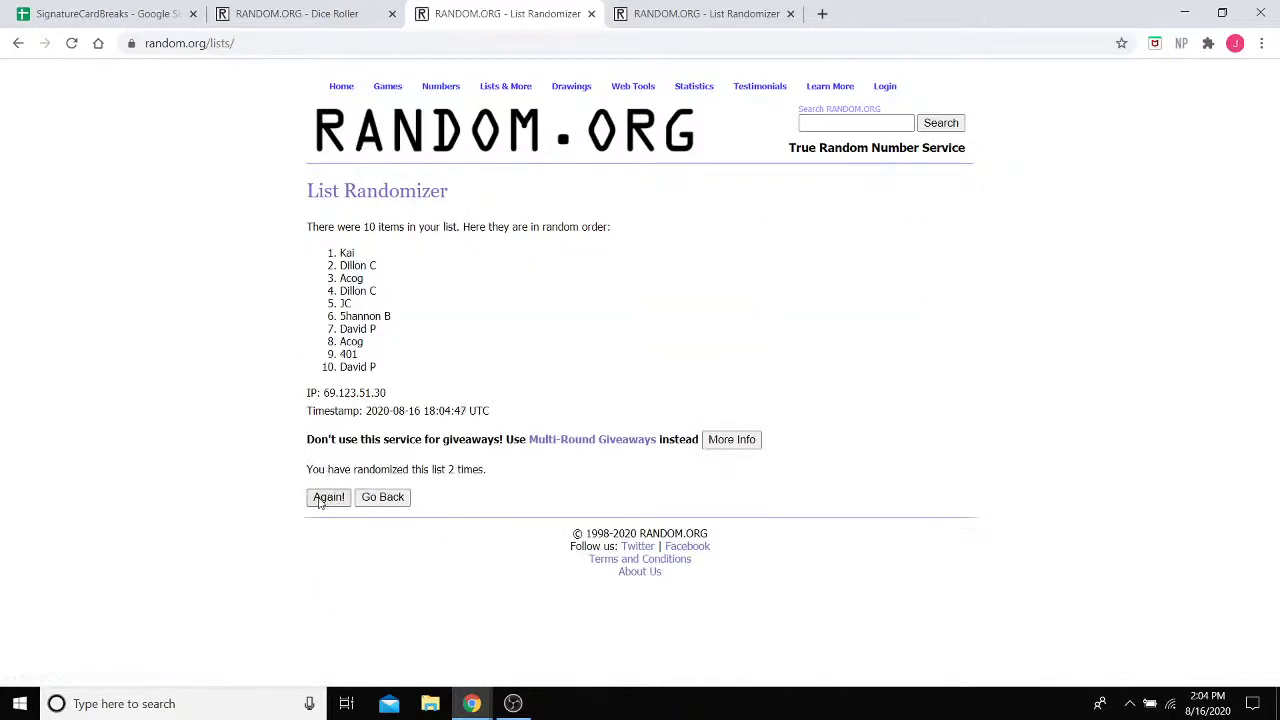
click(319, 502)
click(318, 499)
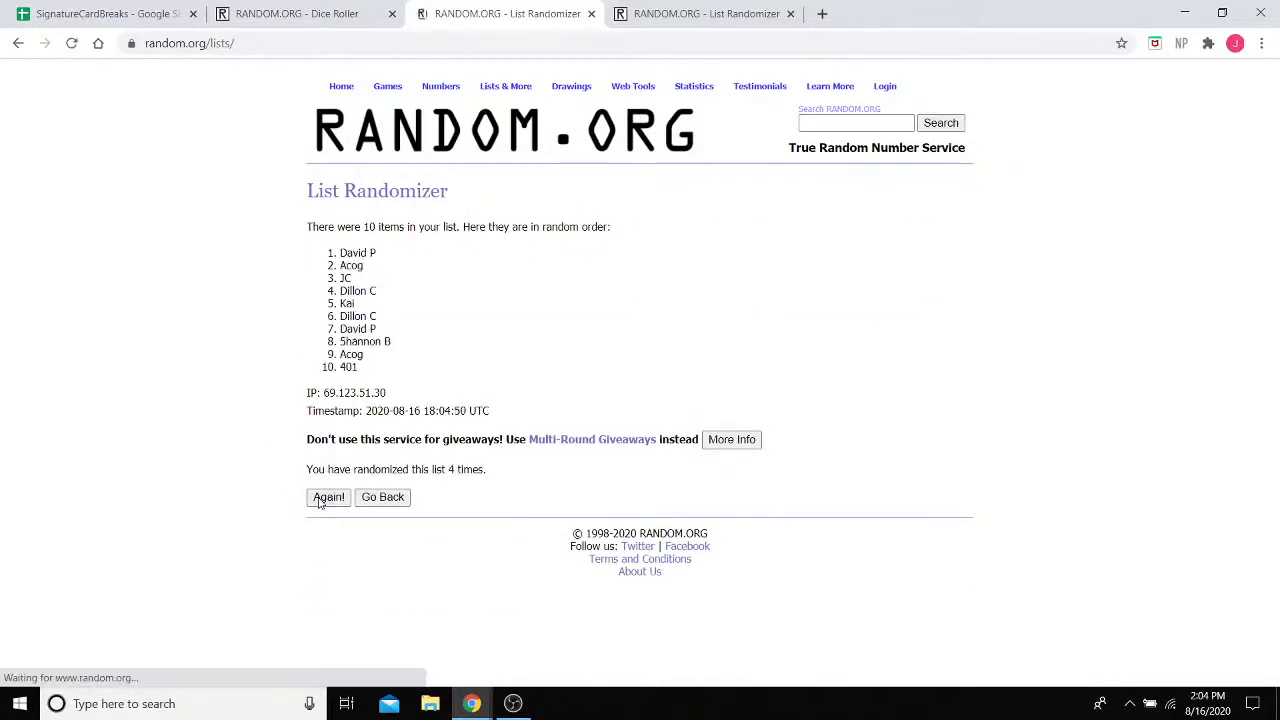
click(316, 497)
click(357, 12)
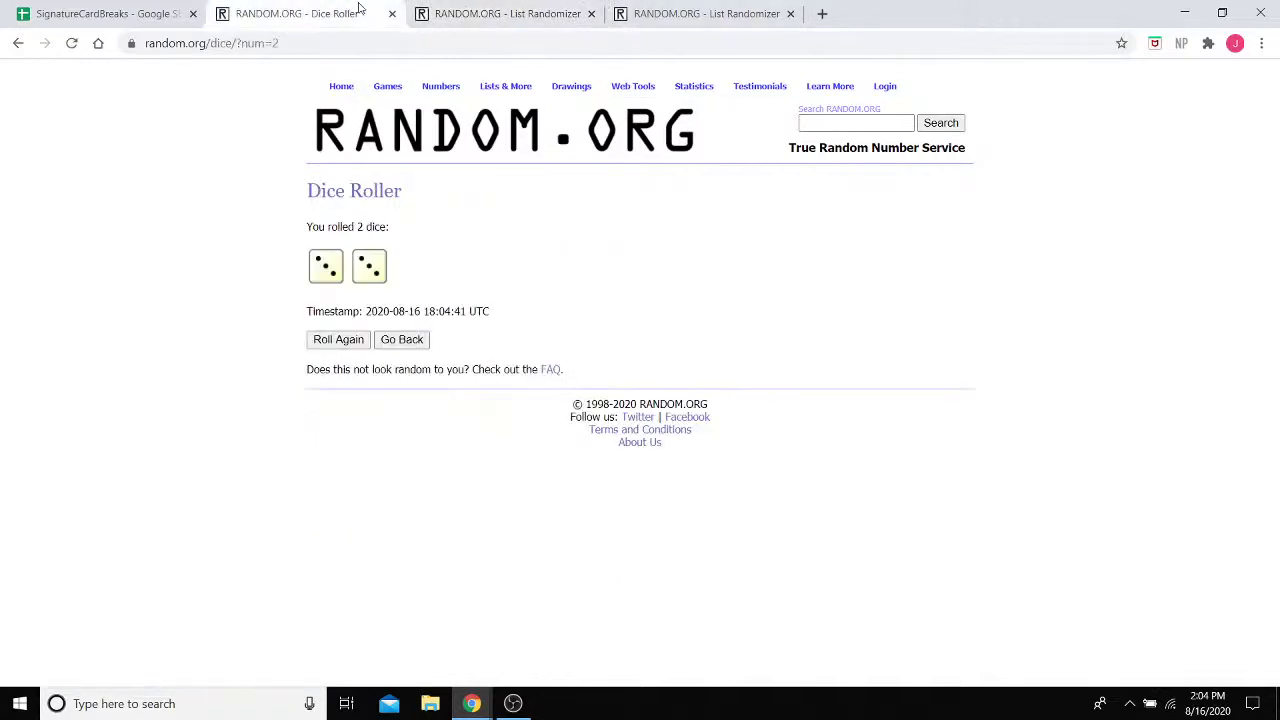
click(480, 10)
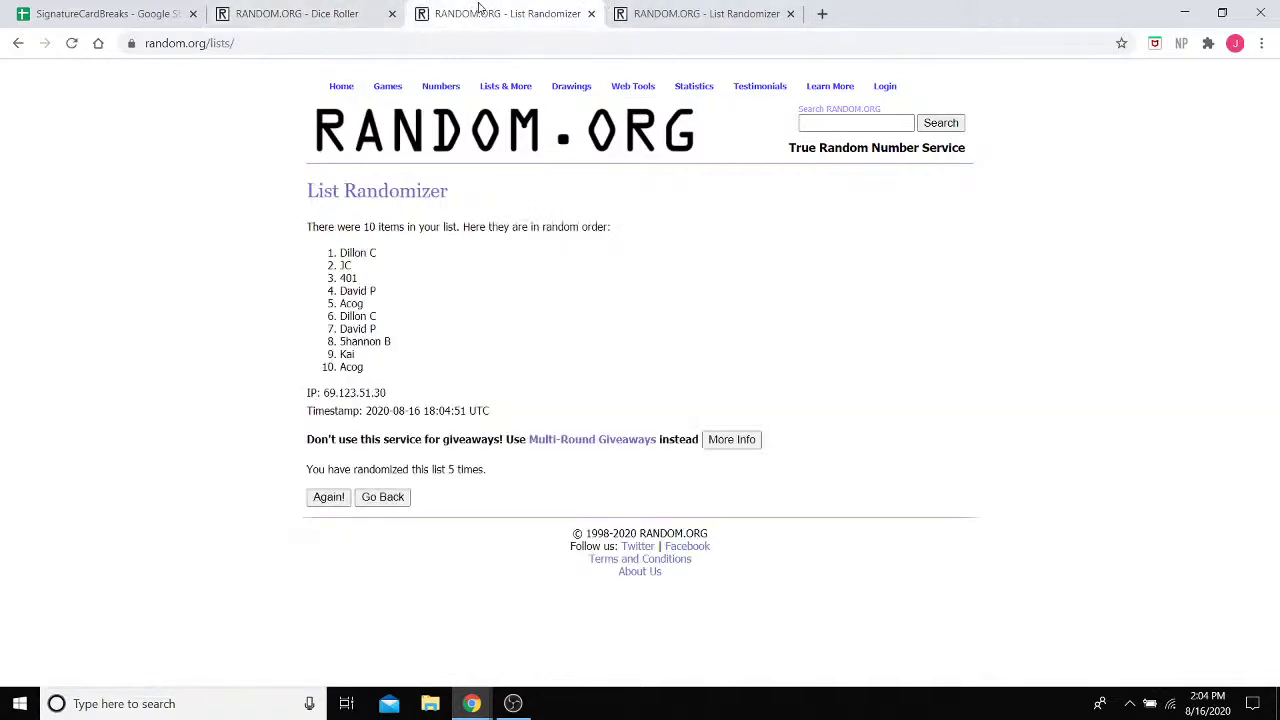
click(330, 499)
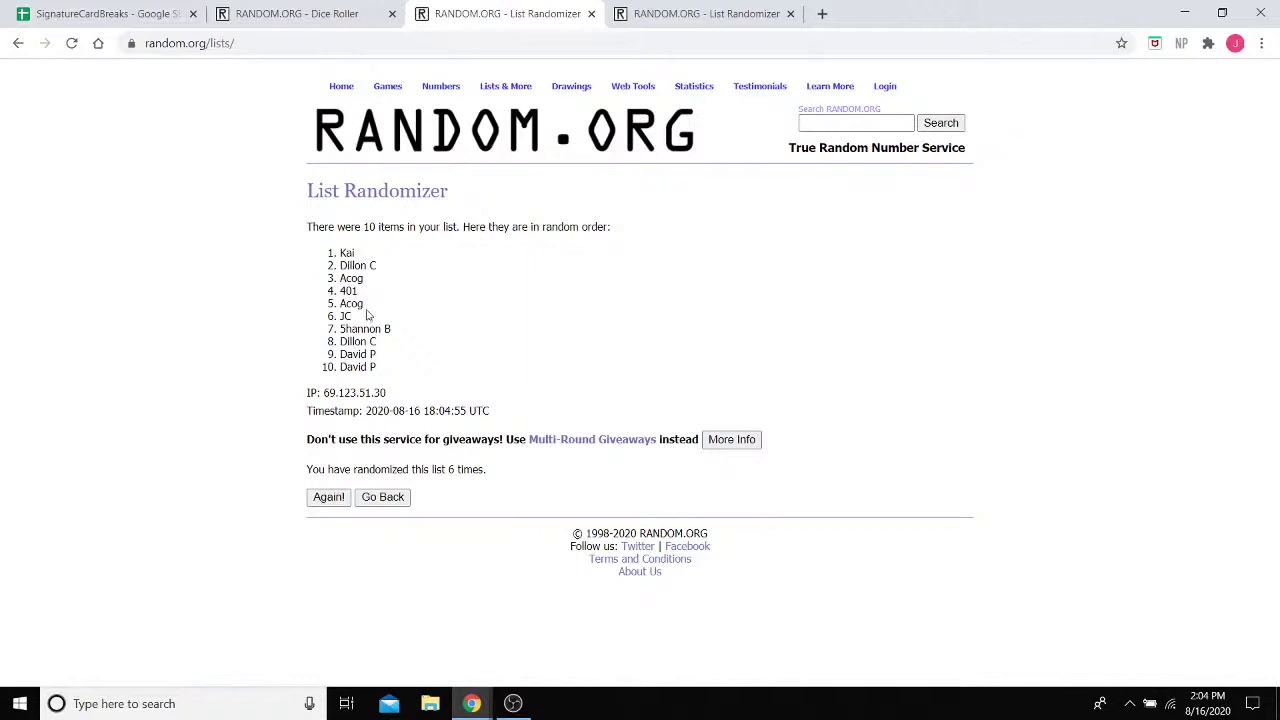
Replace the FILLER names in the SignatureCardBreaks sheet with the first six entries of the randomized list, starting in E2
drag(366, 317, 333, 255)
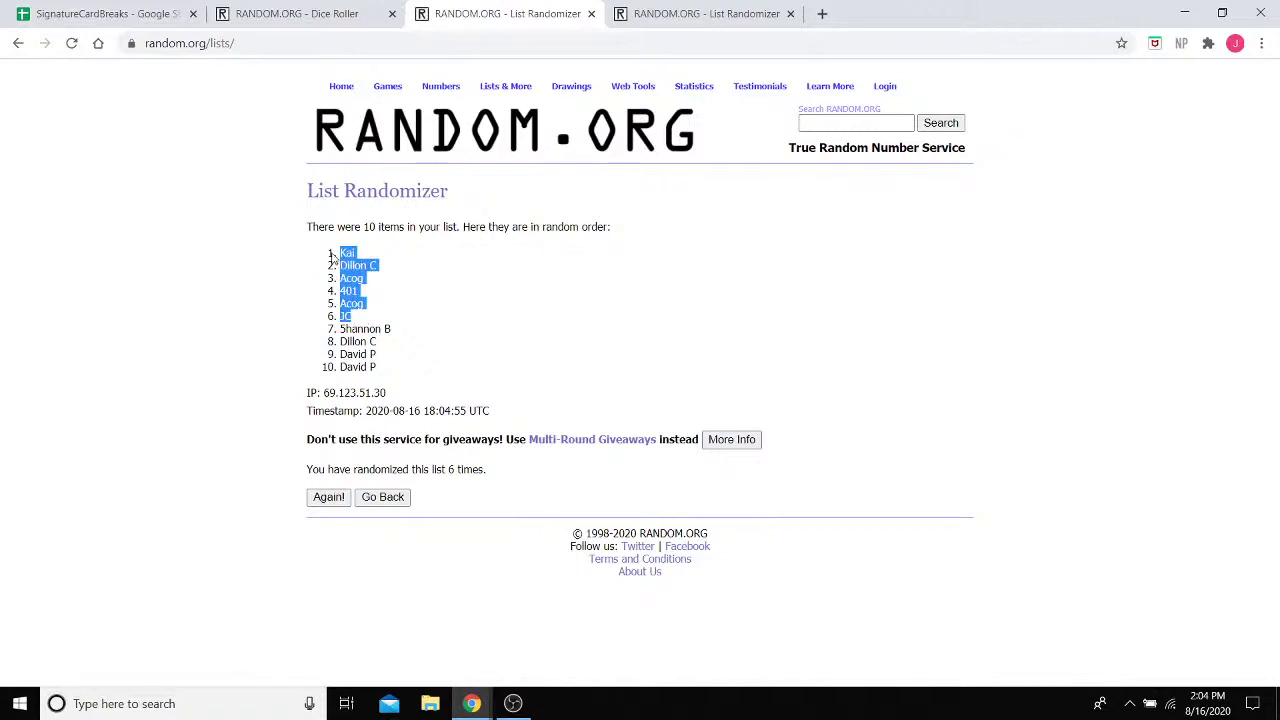
click(120, 13)
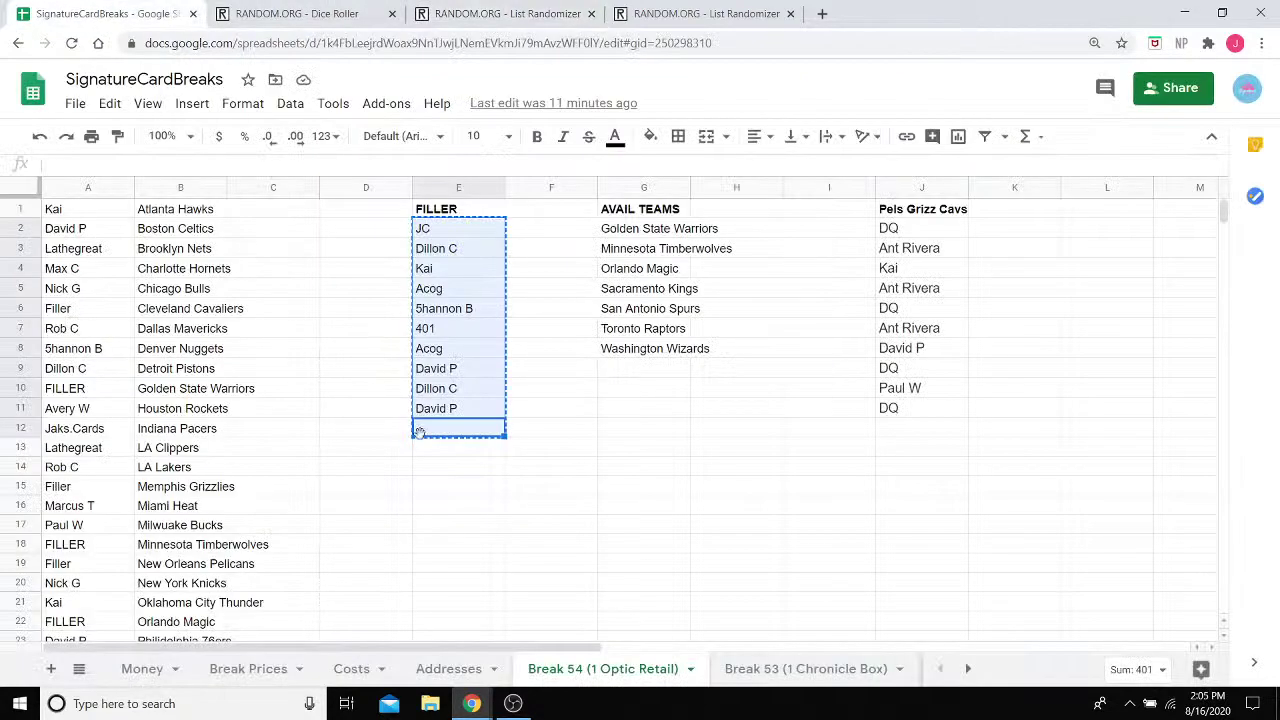
click(533, 468)
drag(466, 230, 492, 408)
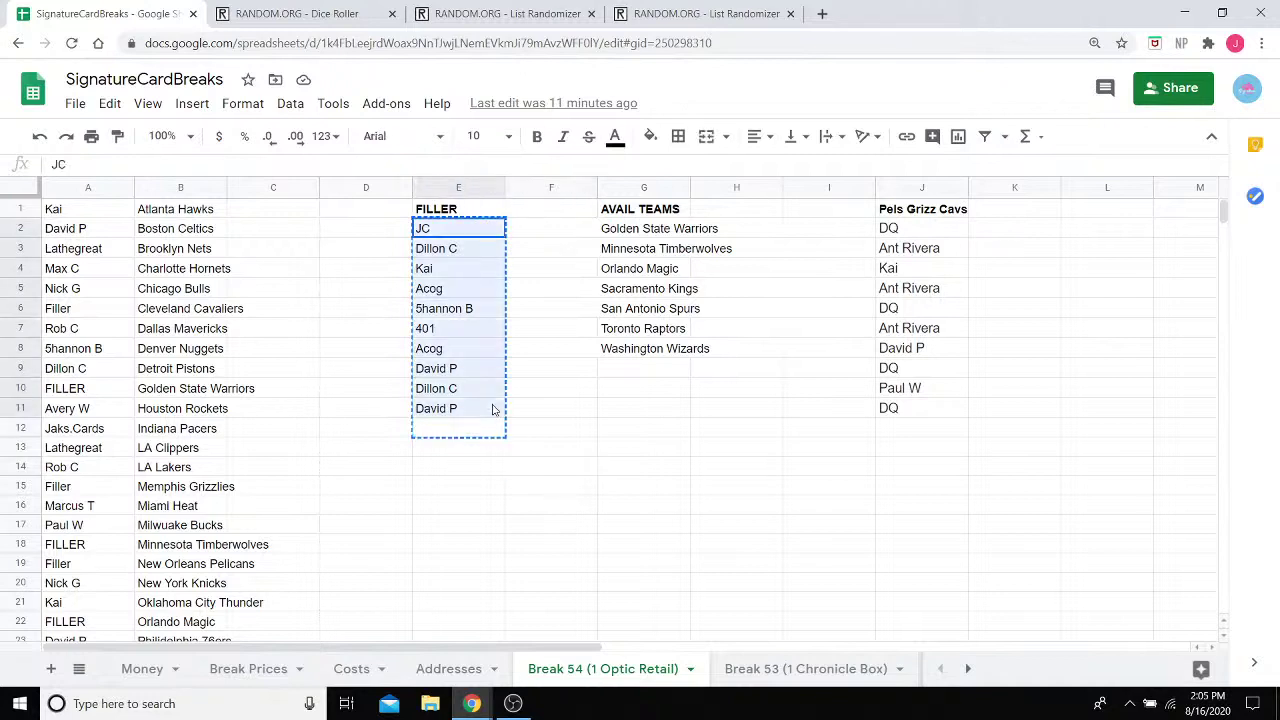
key(Delete)
click(500, 235)
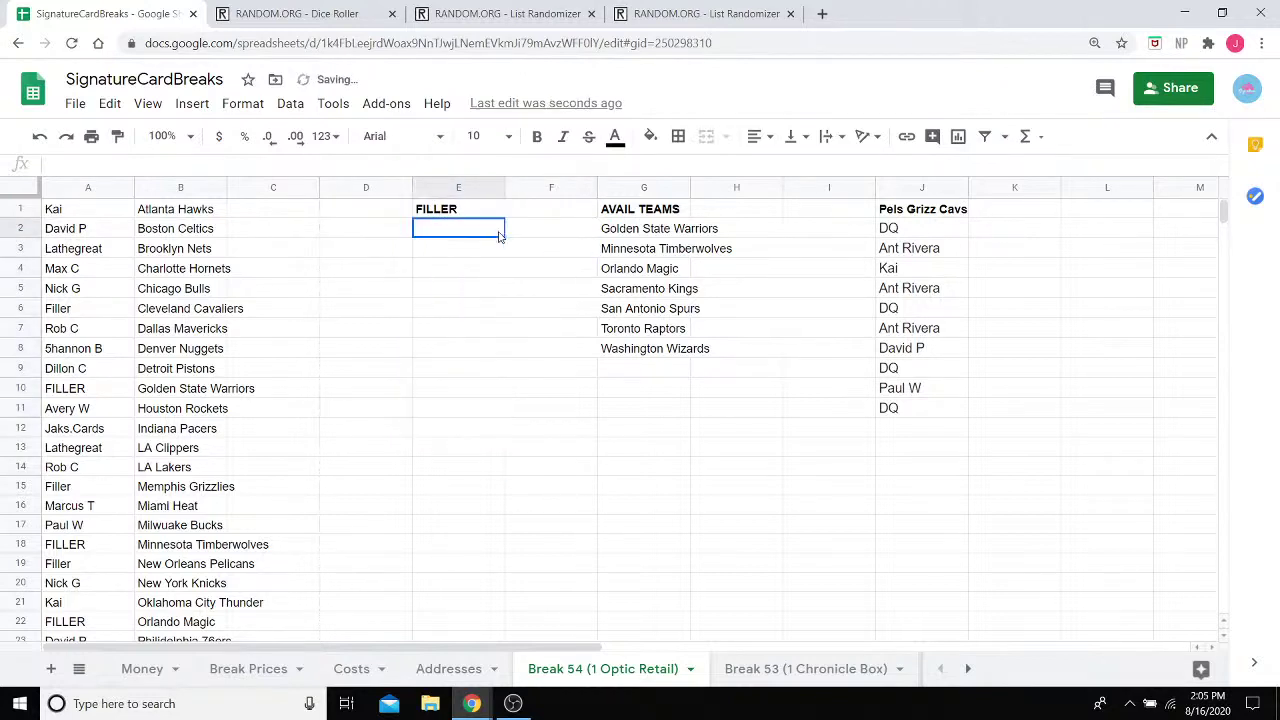
key(ctrl+v)
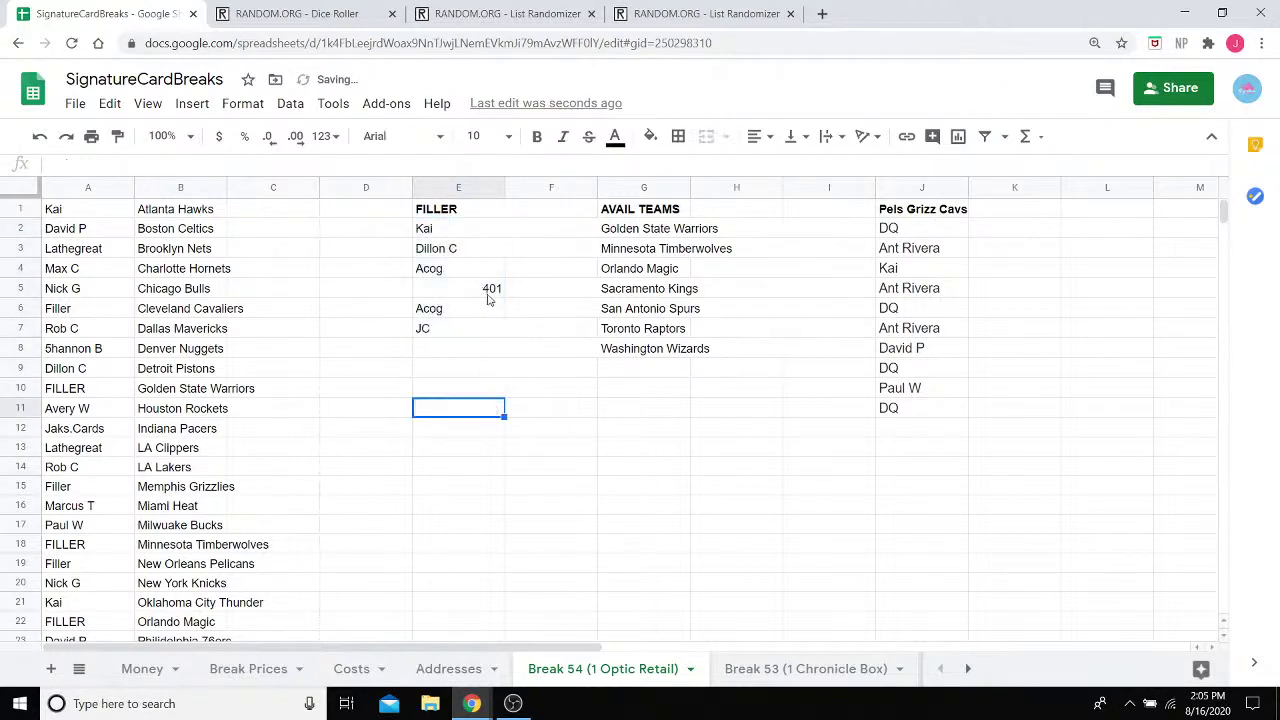
Left-align the numeric entry 401 in cell E5 of the FILLER list
drag(489, 295, 490, 308)
click(485, 285)
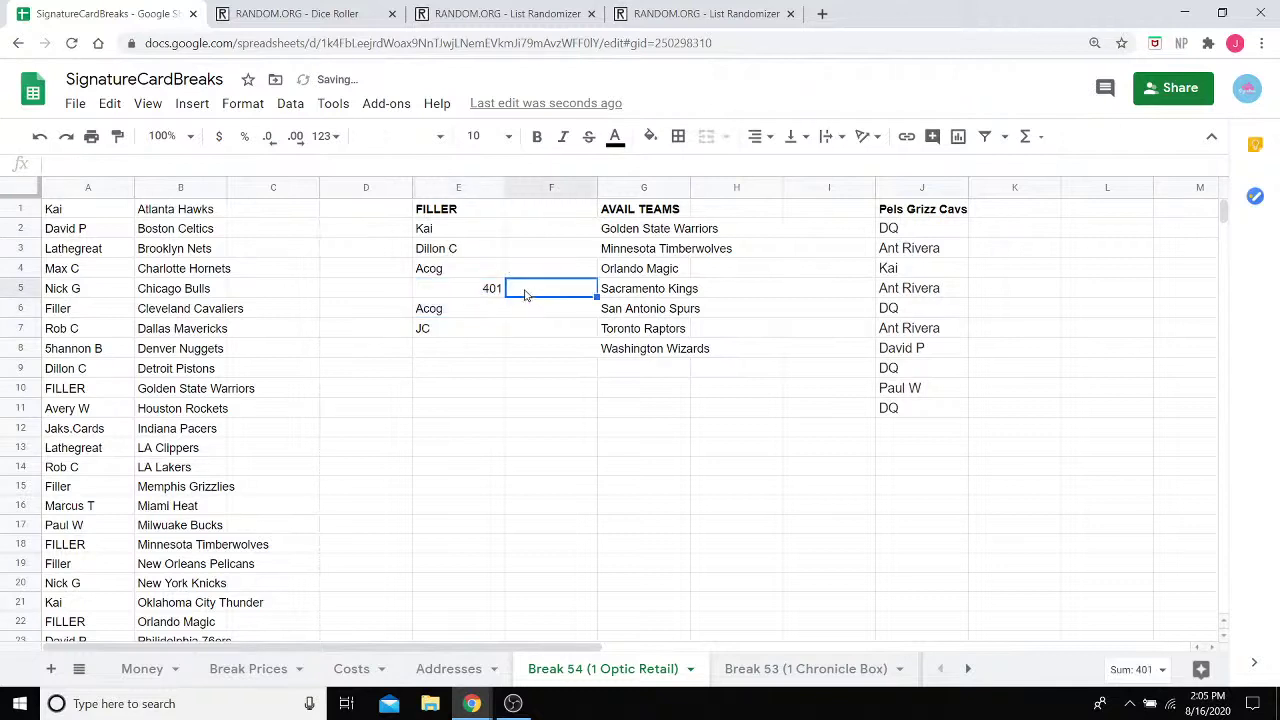
click(765, 136)
click(758, 170)
click(565, 340)
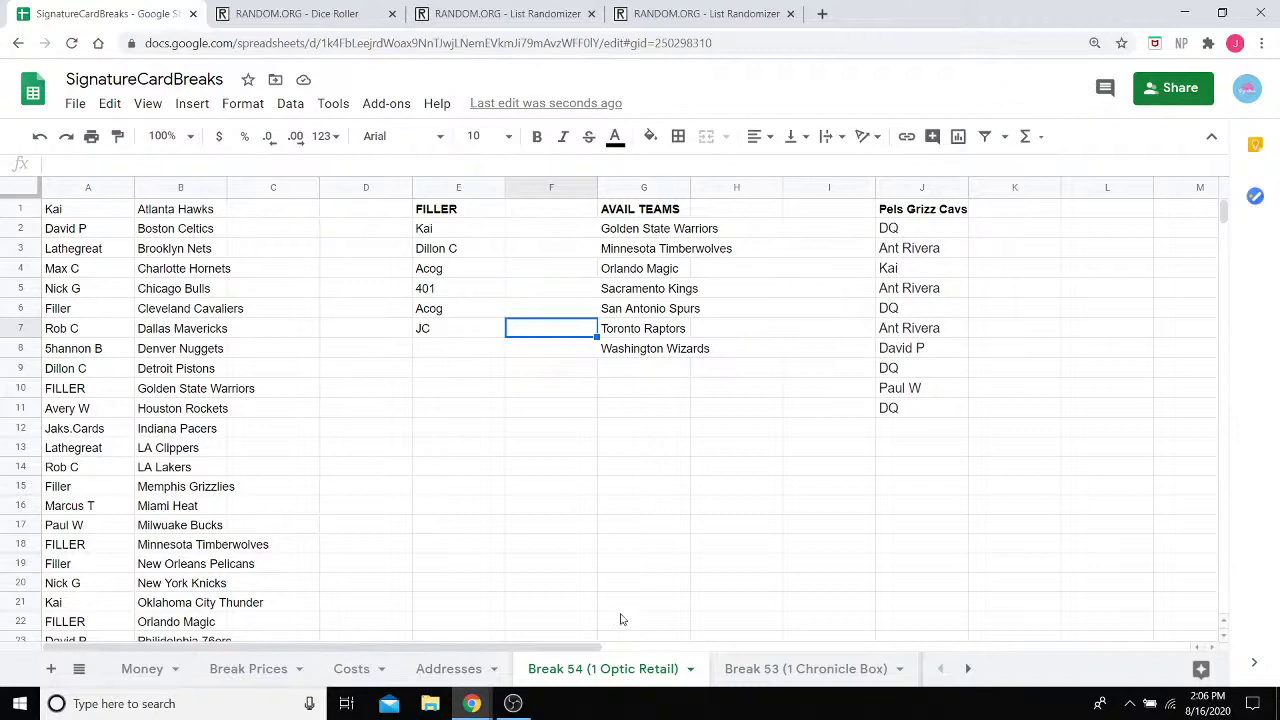
Replace FILLER beside Washington Wizards in A30 with the participant name from E2
scroll(262, 509, down, 5)
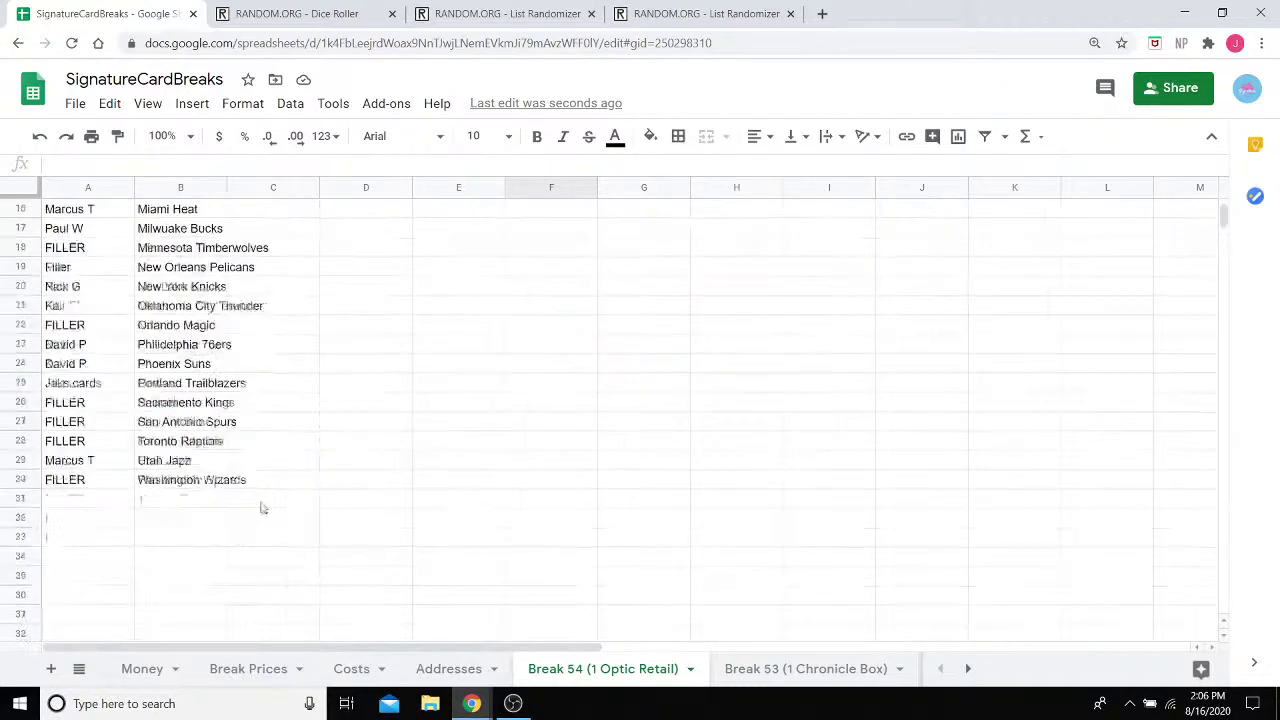
click(109, 484)
double_click(109, 481)
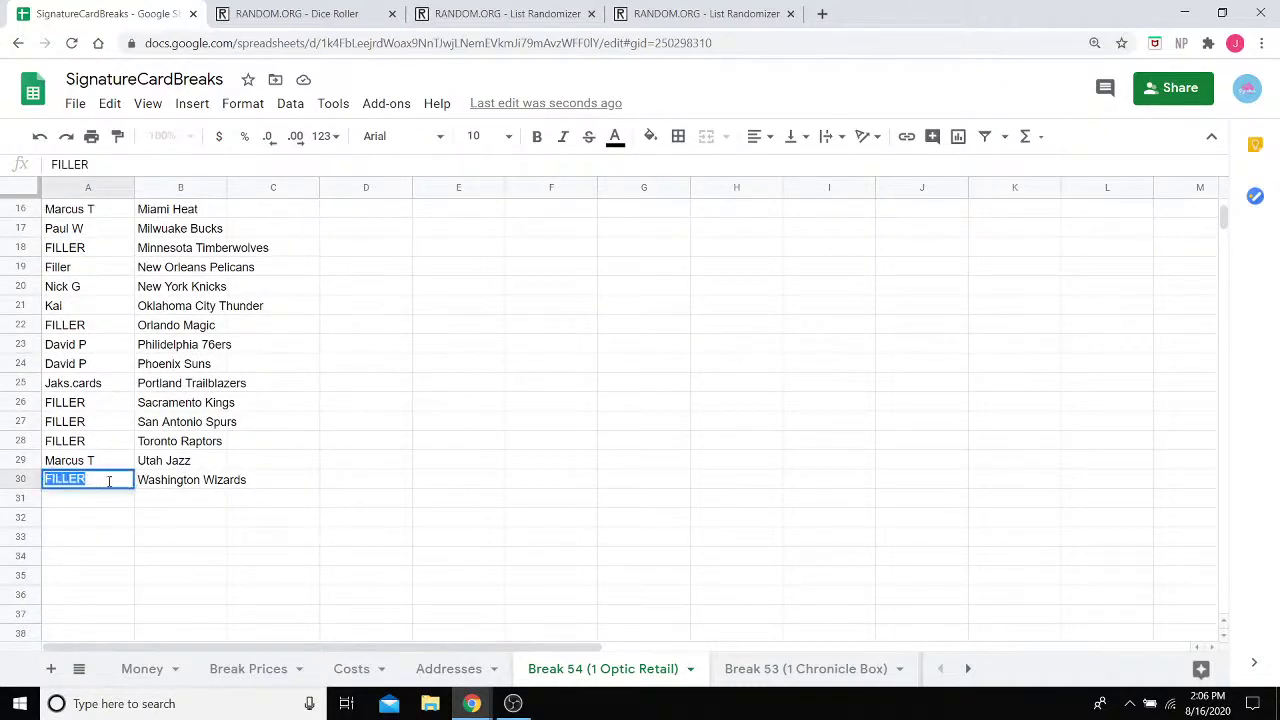
text(Kai)
scroll(545, 300, up, 5)
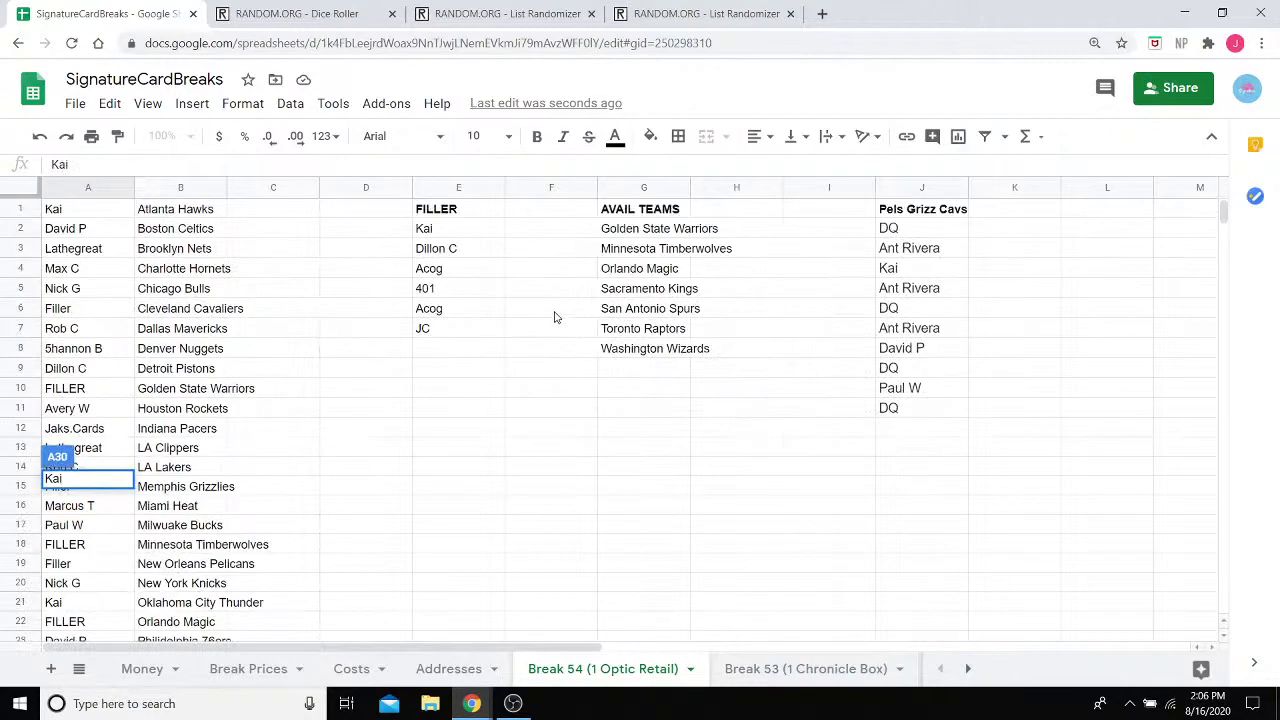
Remove Washington Wizards from AVAIL TEAMS and clear the assigned participant from E2 in the FILLER list
drag(679, 387, 676, 350)
key(Delete)
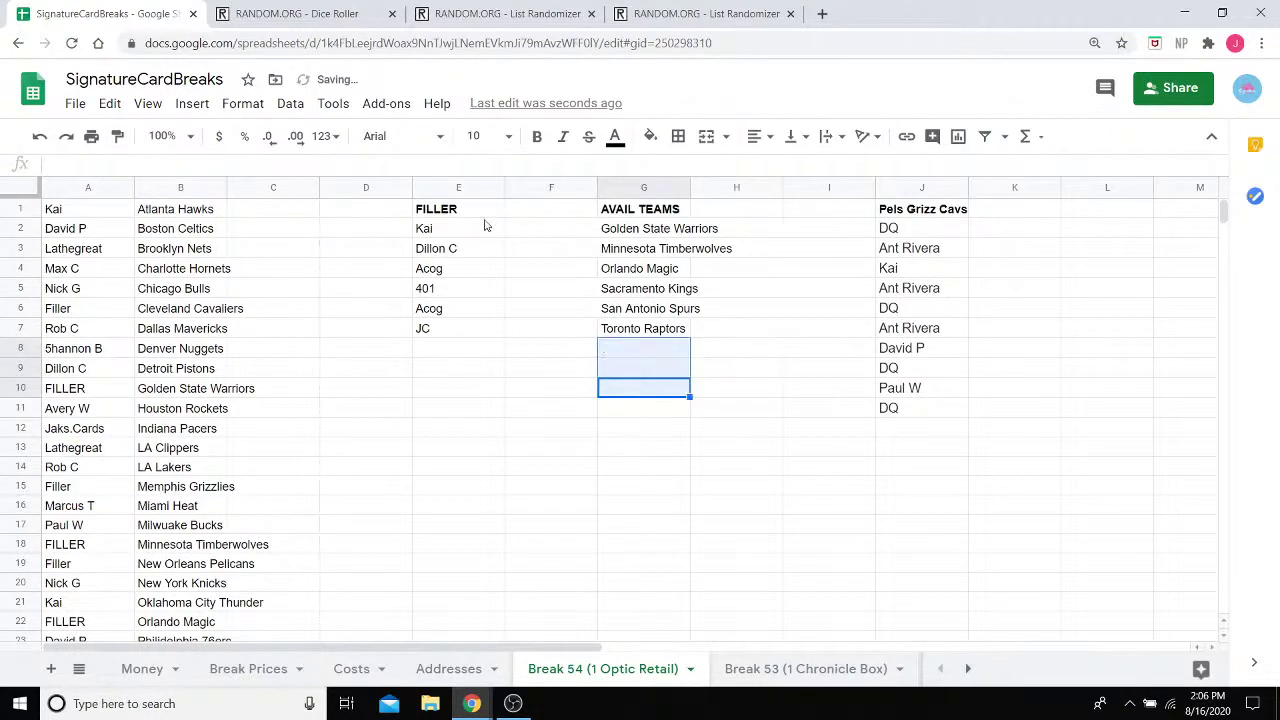
click(486, 228)
key(Delete)
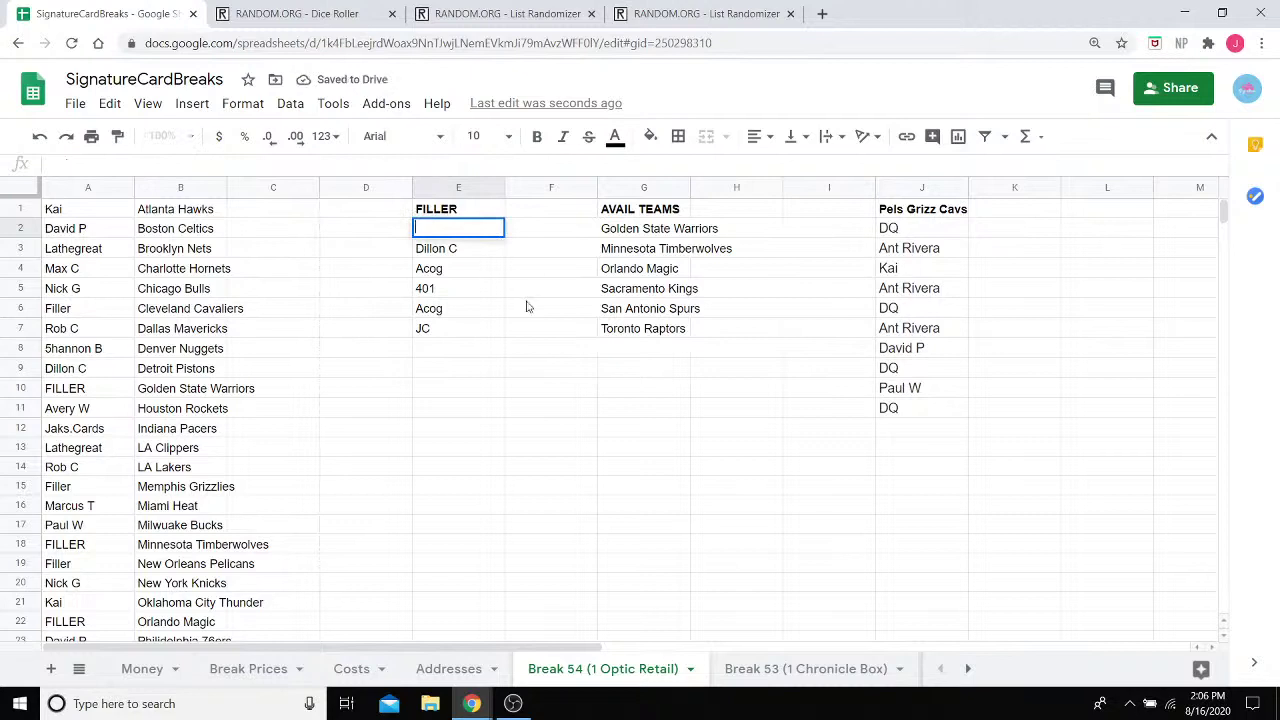
click(530, 306)
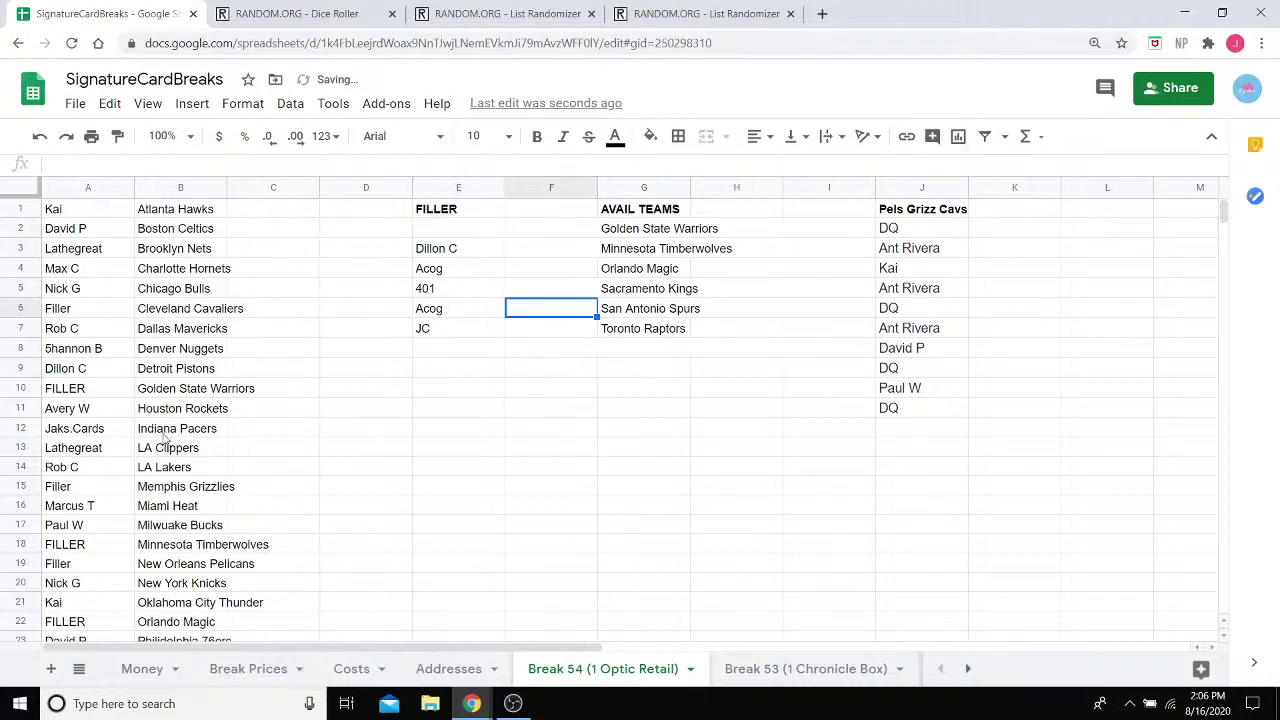
Replace FILLER beside Golden State Warriors in A10 with the participant name from E3
click(104, 391)
double_click(104, 391)
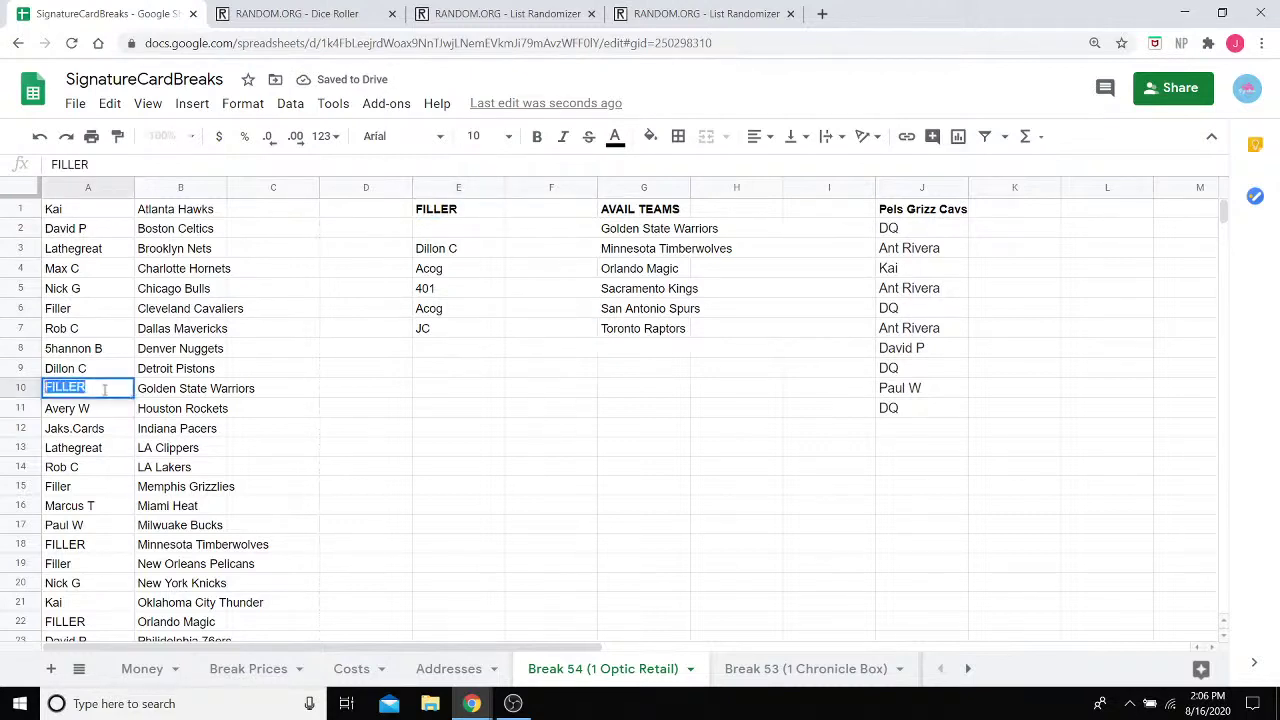
text(Dil)
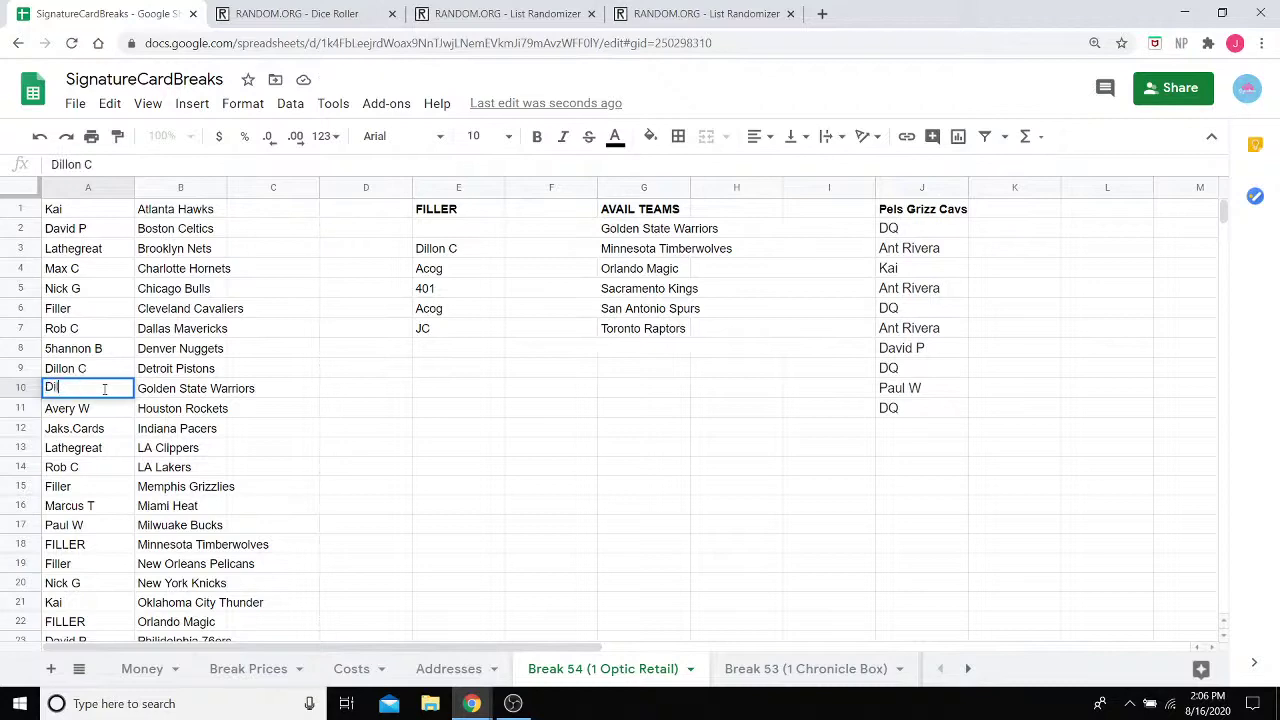
text(lon C)
scroll(440, 410, down, 3)
click(412, 449)
Replace FILLER beside San Antonio Spurs in A27 with the entry from E4, Acog
click(114, 546)
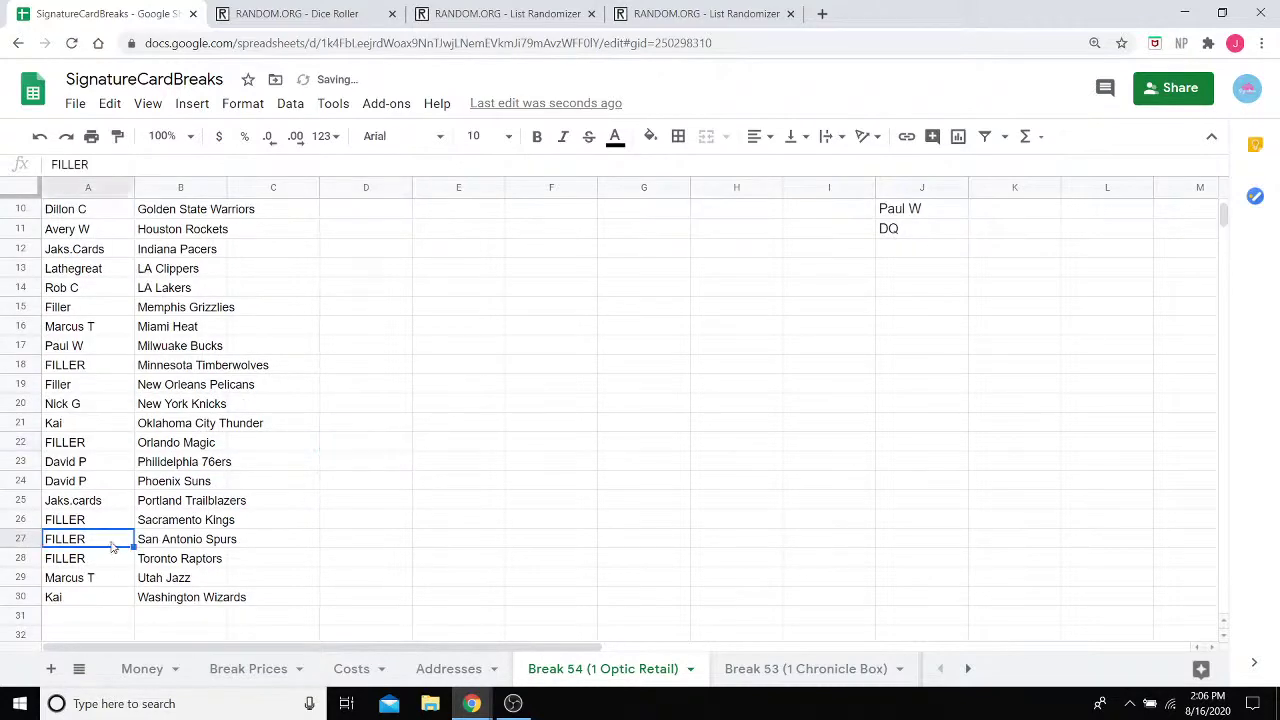
double_click(112, 540)
text(Acog)
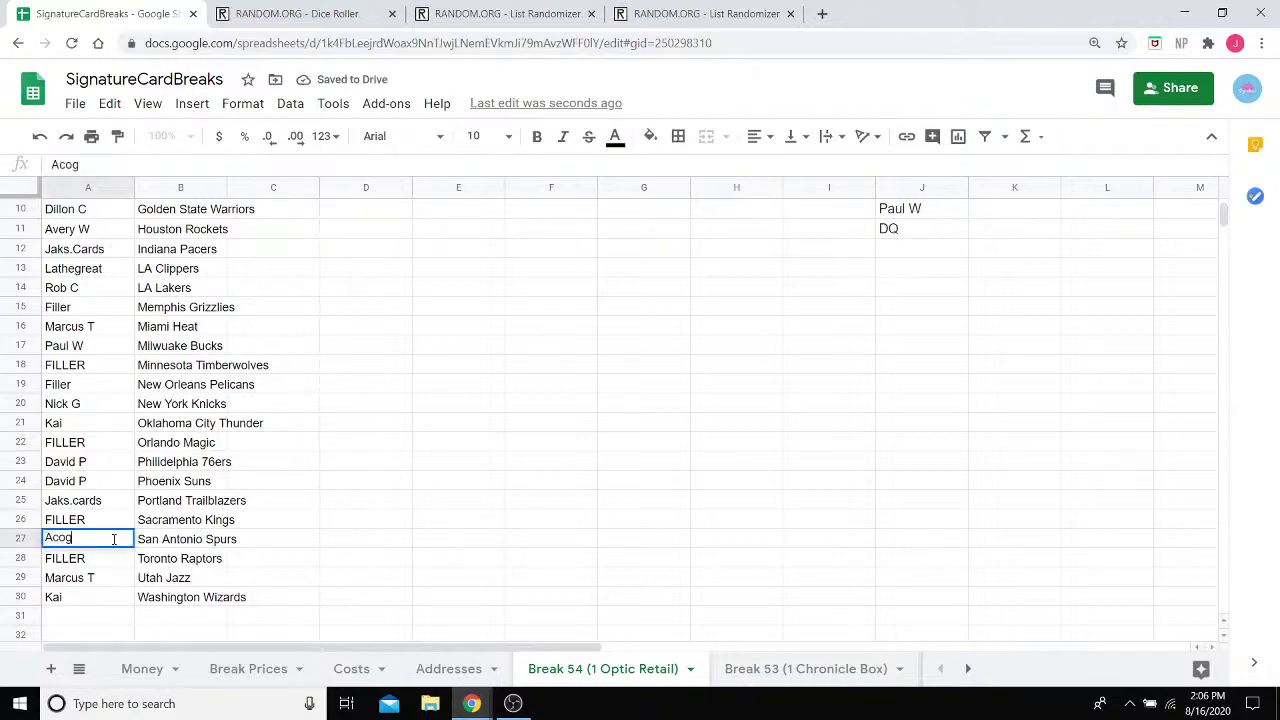
scroll(840, 488, up, 3)
click(684, 490)
Clear the assigned entries in E3 and E4 and remove Golden State Warriors and San Antonio Spurs from AVAIL TEAMS
drag(474, 251, 506, 256)
click(655, 235)
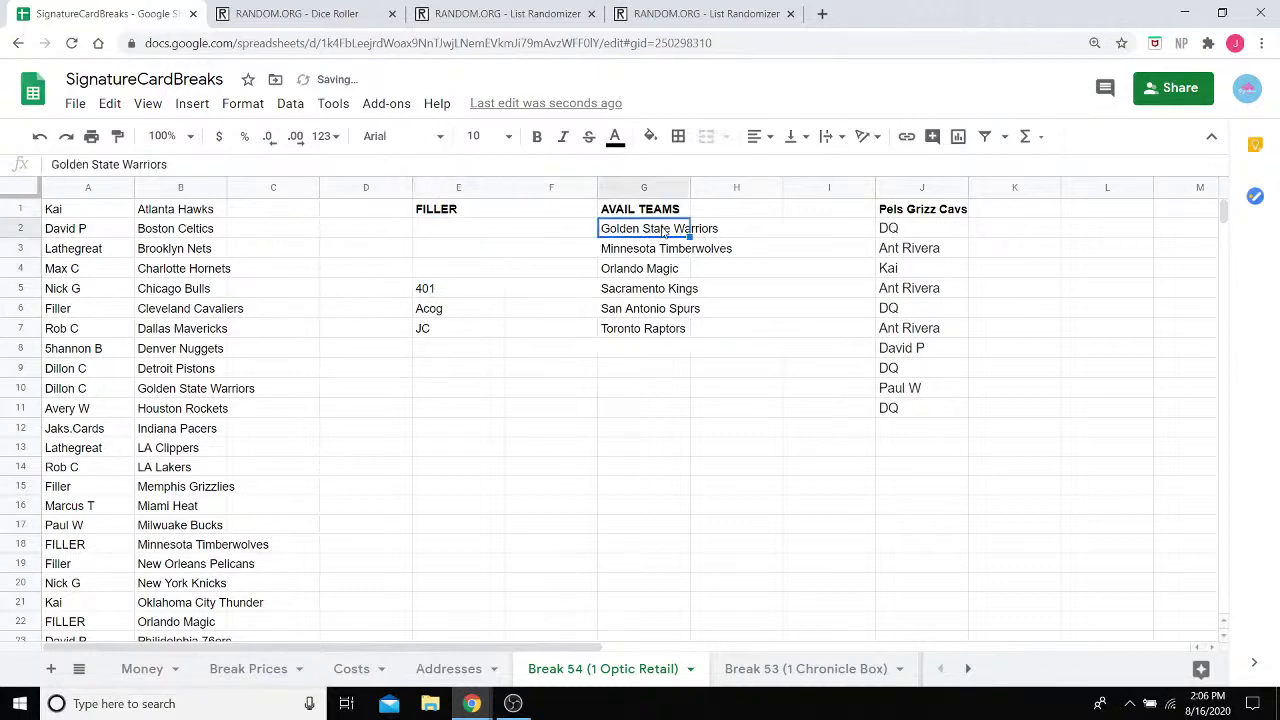
triple_click(665, 234)
key(BackSpace)
triple_click(667, 309)
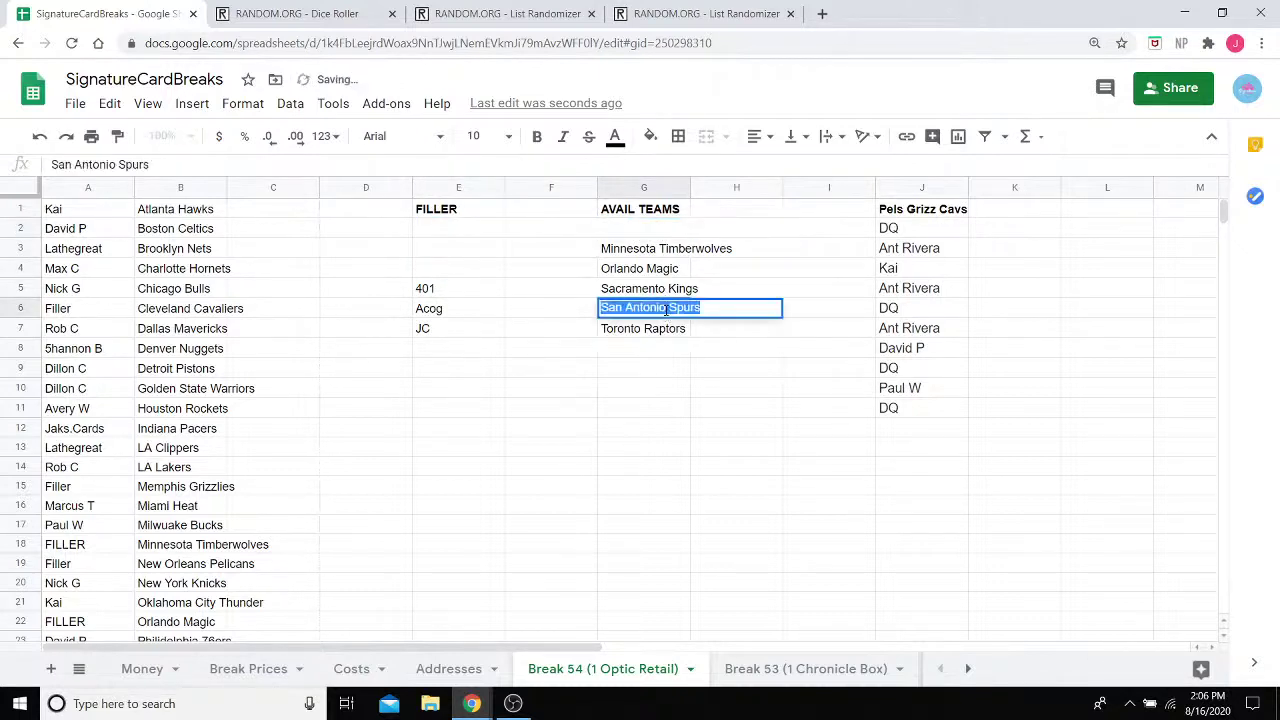
key(BackSpace)
click(636, 368)
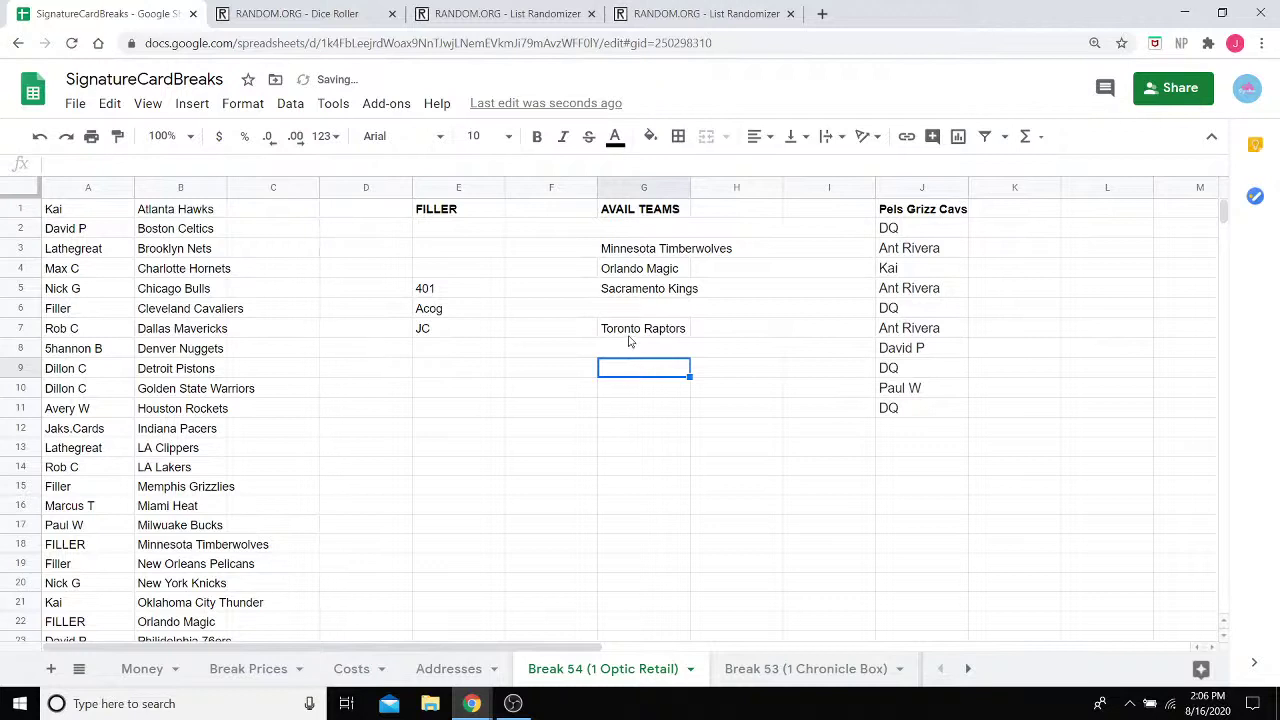
click(640, 330)
click(644, 400)
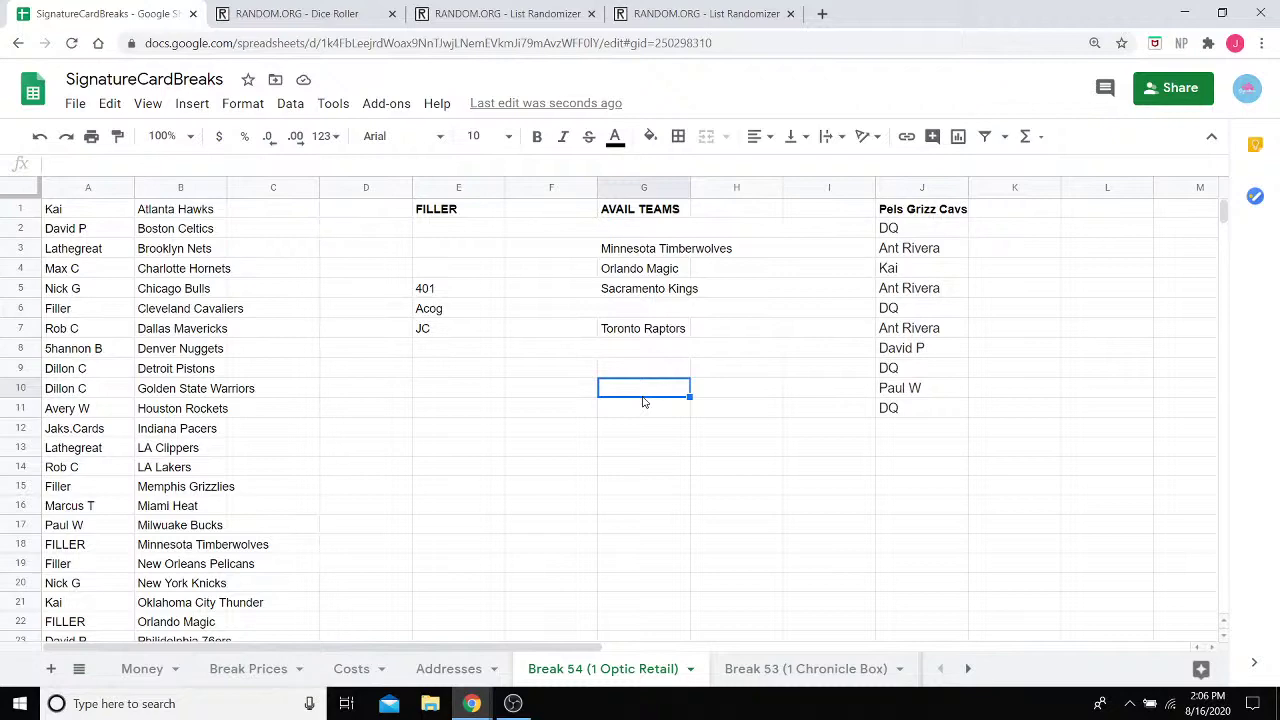
Copy the seventh name from the randomized filler results into cell E8 of the FILLER list
click(531, 8)
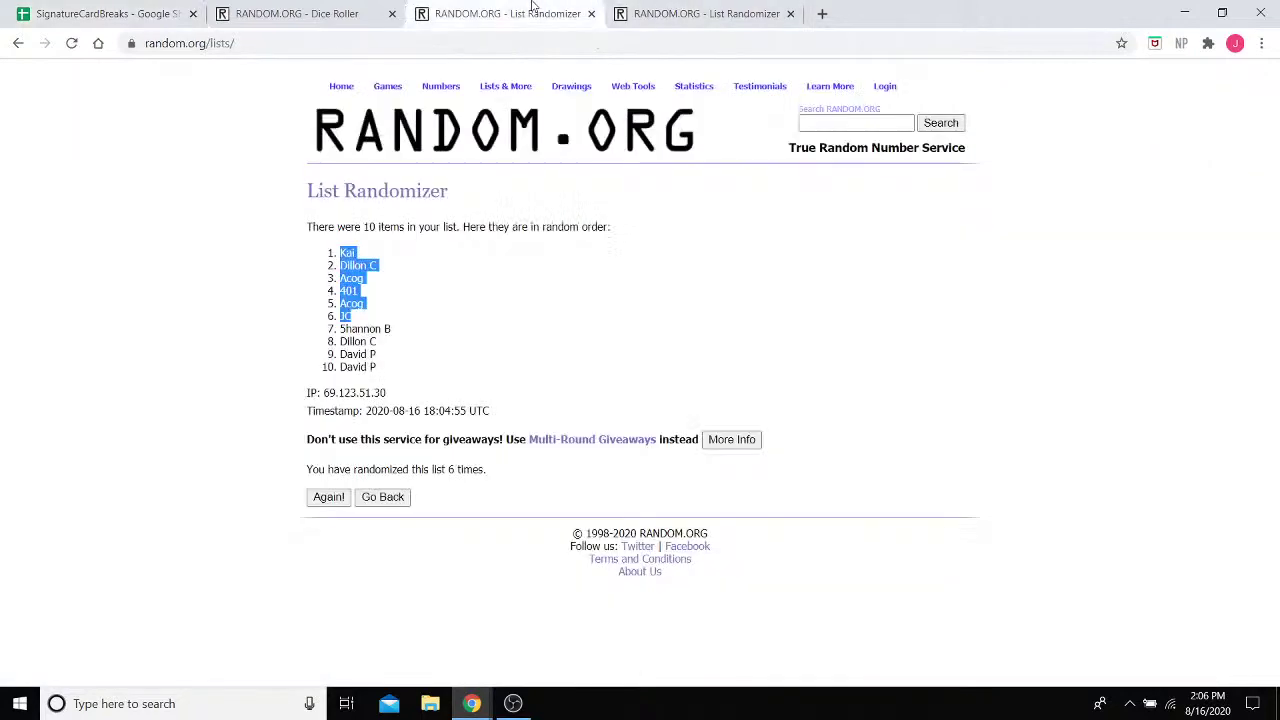
click(361, 271)
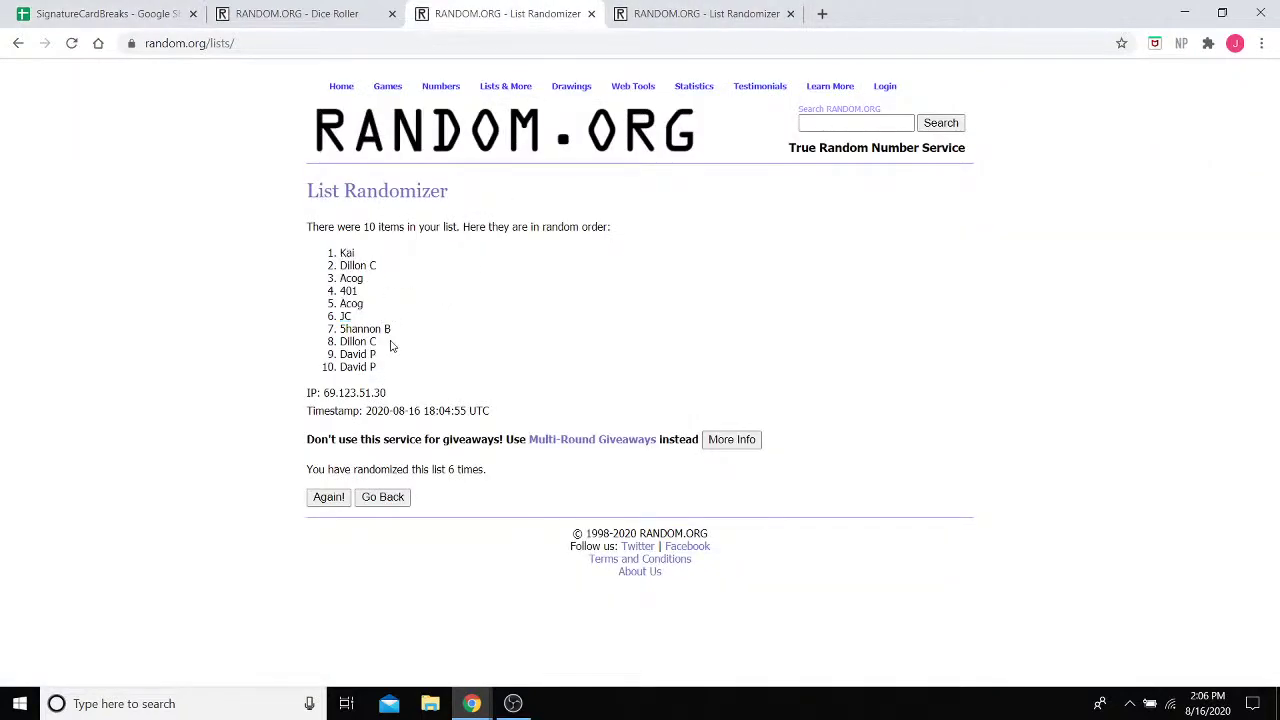
drag(392, 330, 338, 332)
key(ctrl+c)
key(ctrl+shift+Tab)
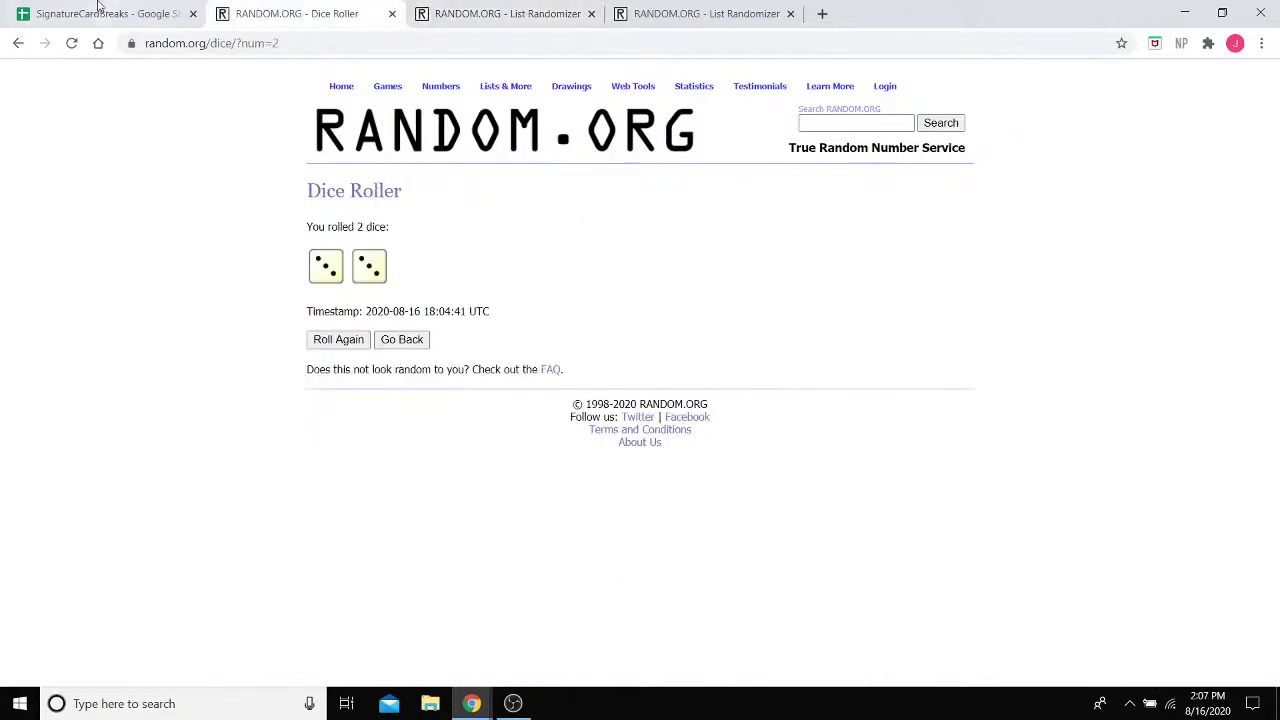
key(ctrl+shift+Tab)
click(436, 352)
key(ctrl+v)
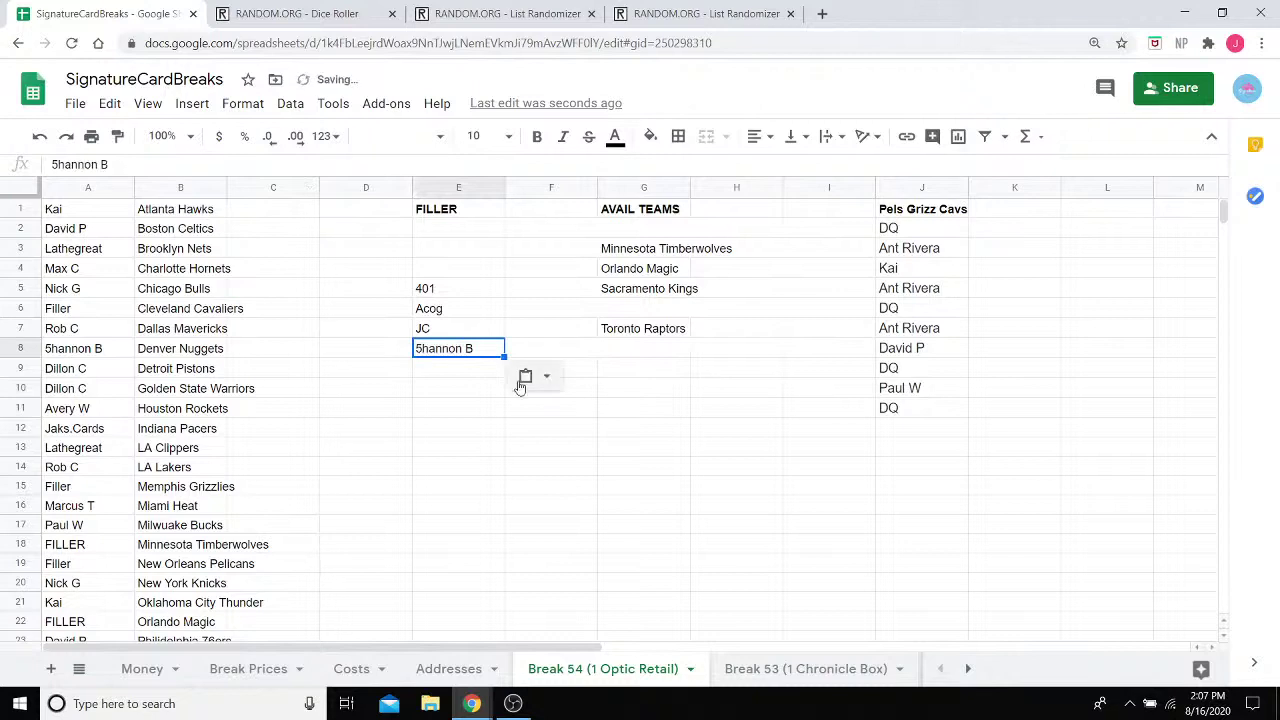
click(500, 407)
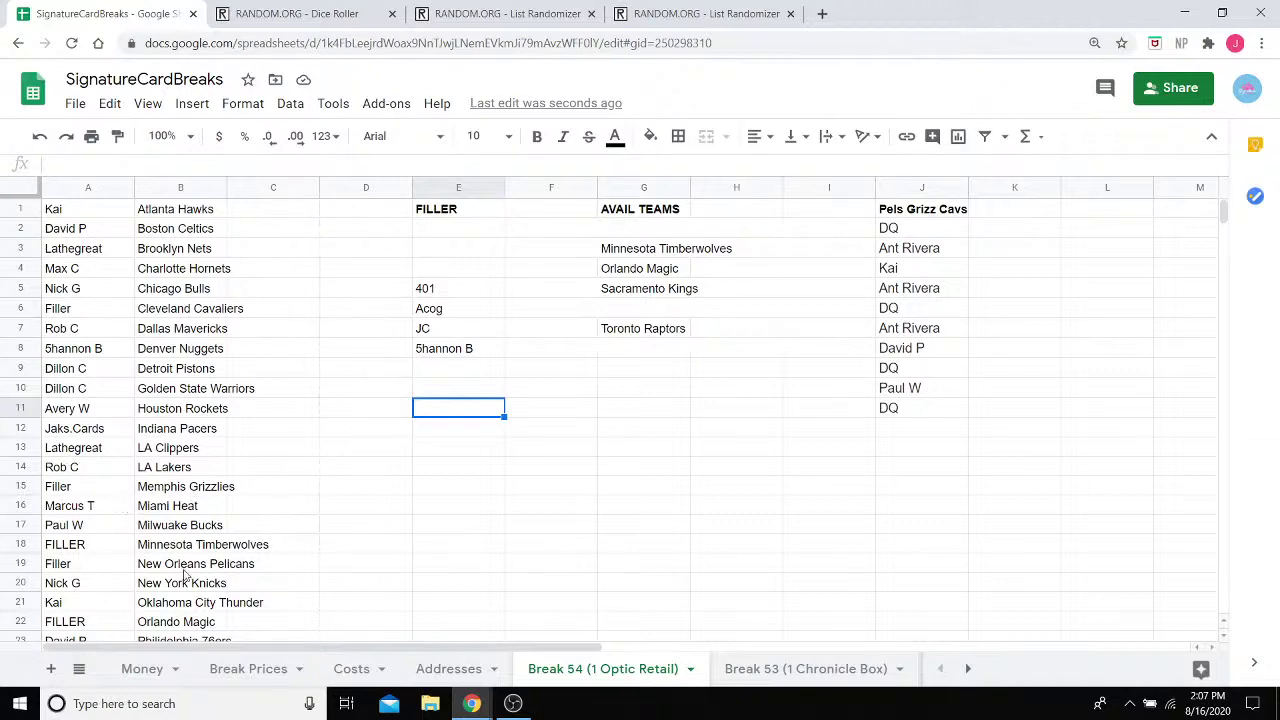
Replace FILLER beside Minnesota Timberwolves in A18 with 401 and left-align the cell
click(100, 542)
text(401)
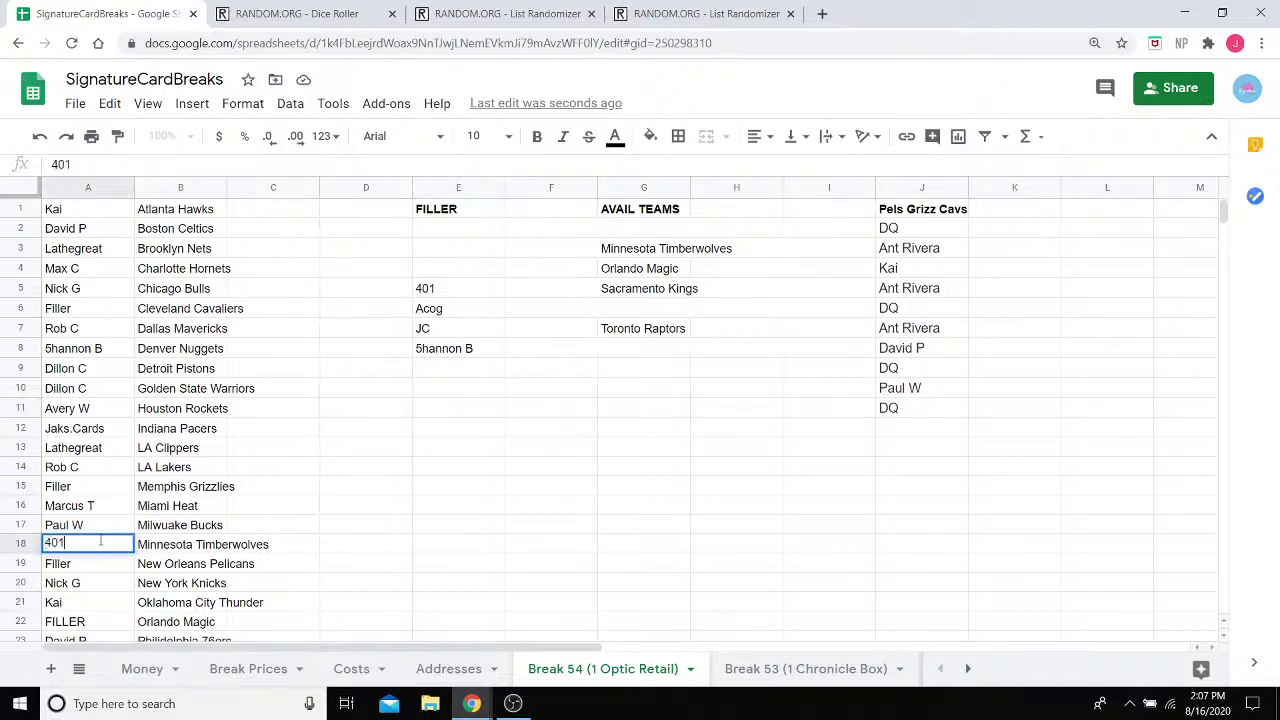
click(544, 387)
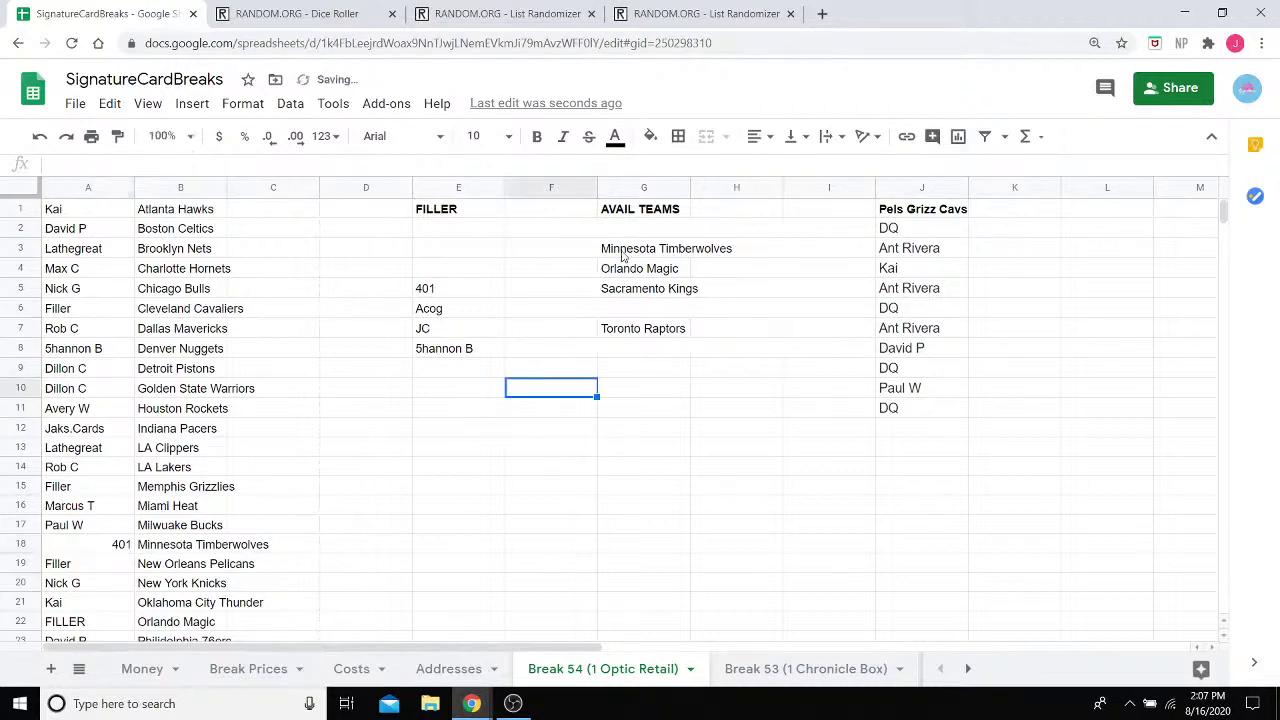
click(112, 544)
click(758, 136)
click(758, 167)
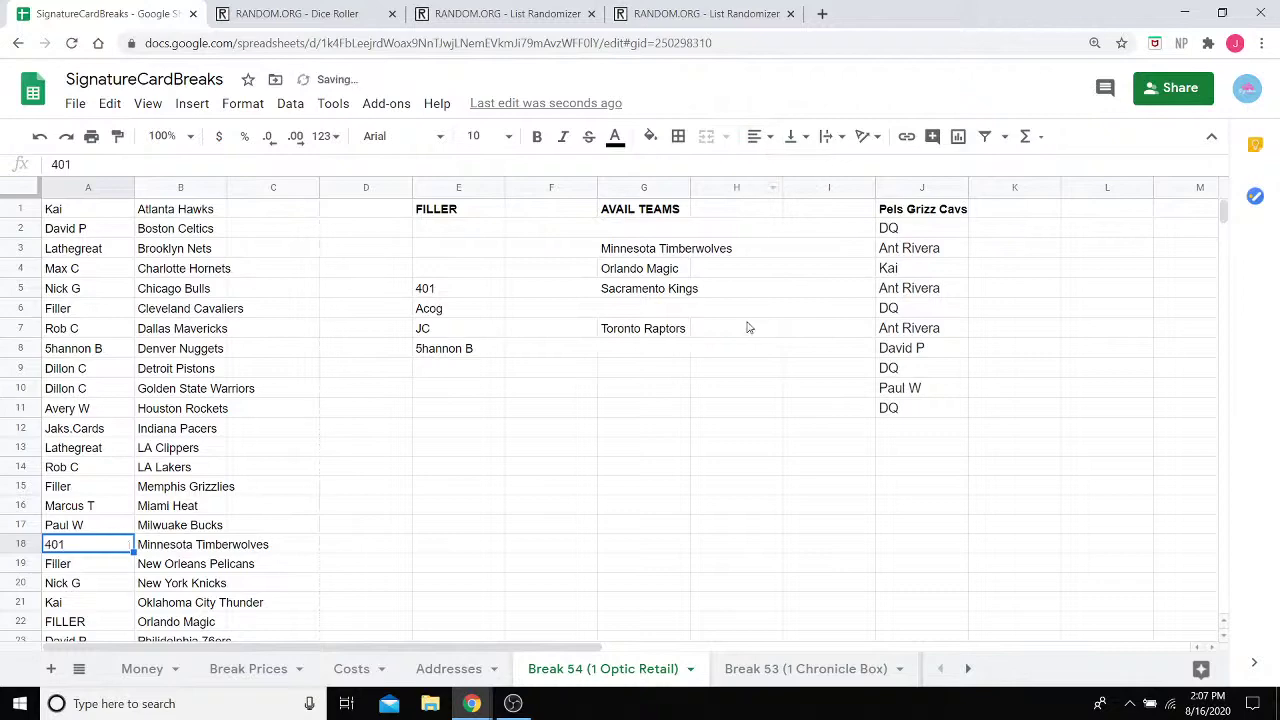
click(745, 347)
Replace FILLER beside Toronto Raptors in A28 with Acog
scroll(118, 430, down, 2)
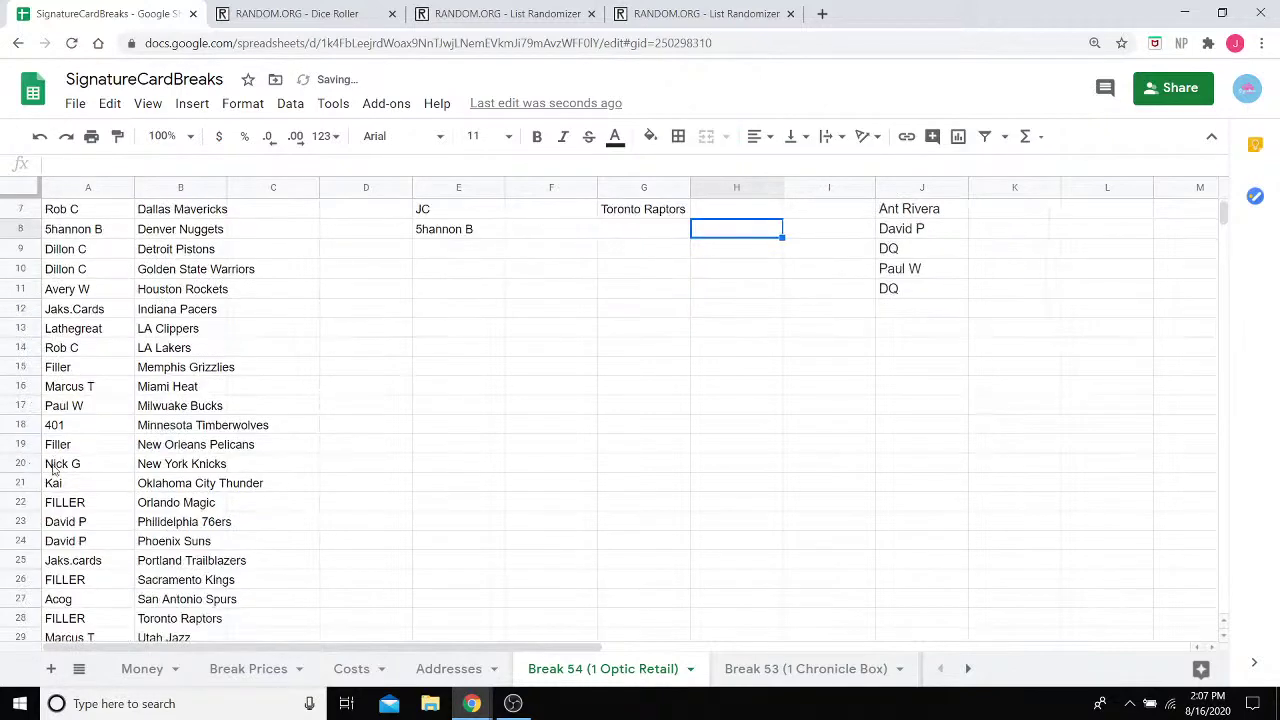
scroll(148, 470, up, 2)
scroll(150, 500, down, 5)
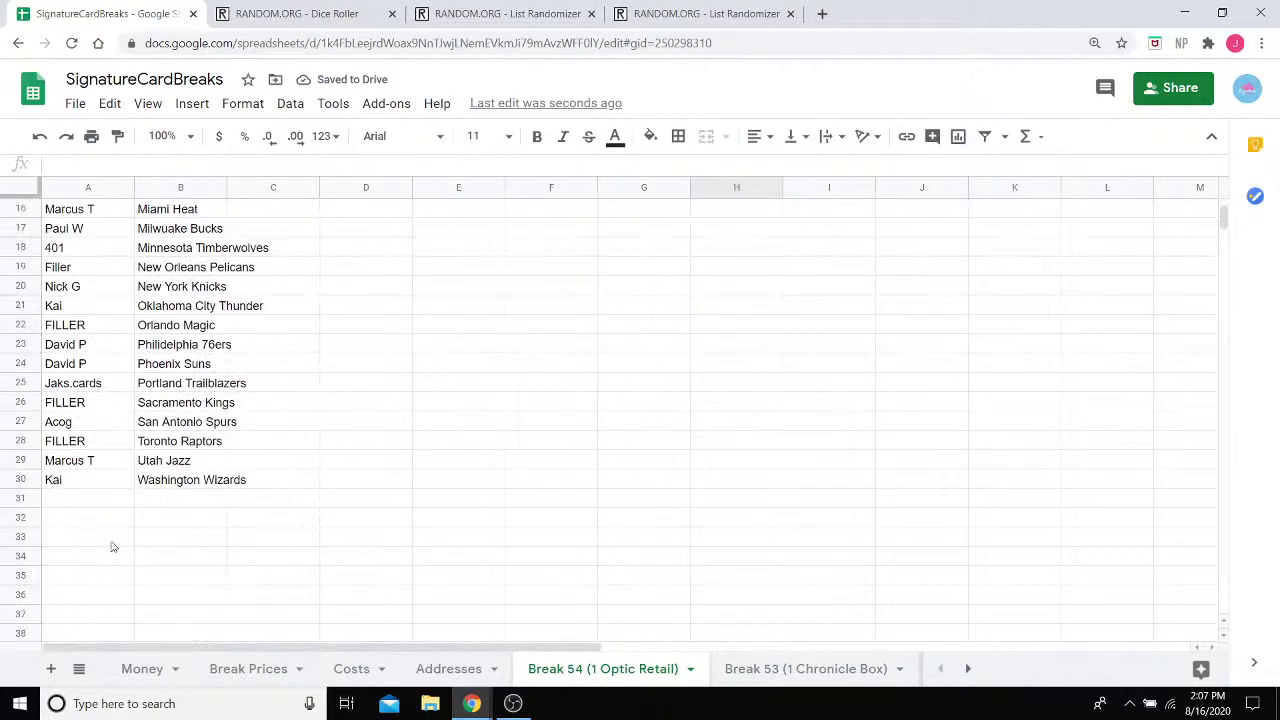
click(91, 439)
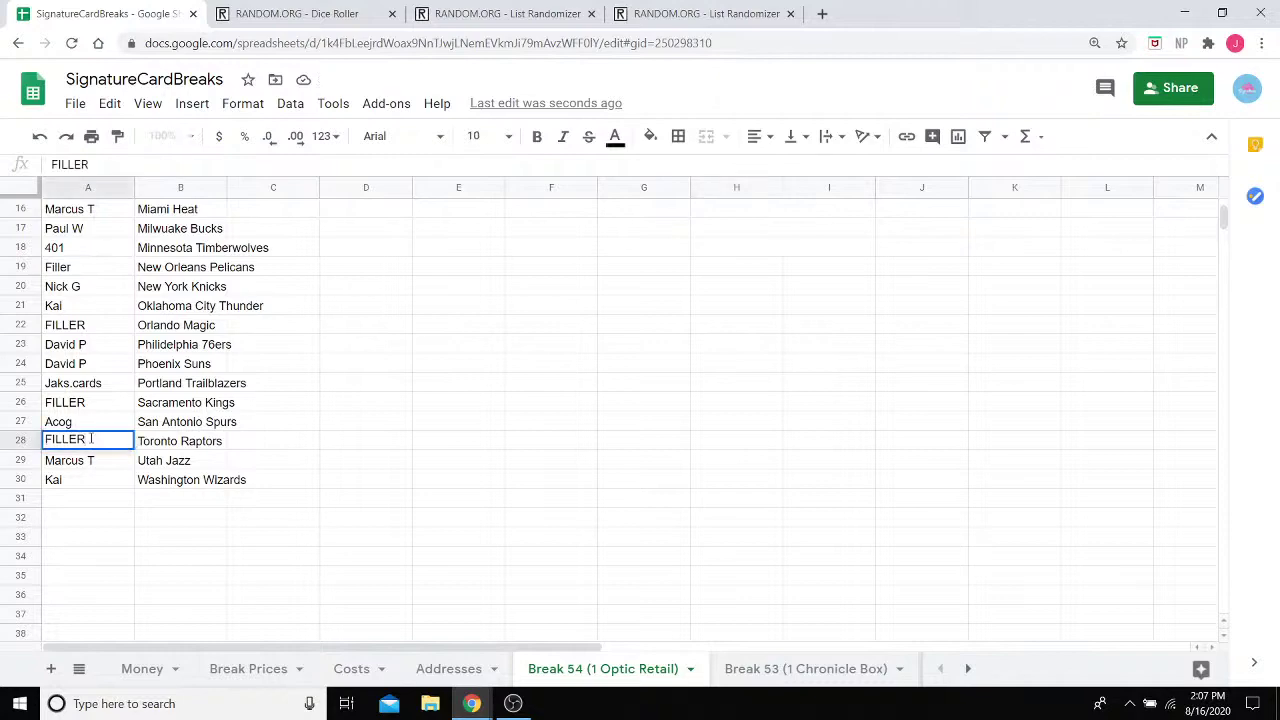
key(BackSpace)
key(BackSpace)
key(BackSpace)
key(BackSpace)
key(BackSpace)
key(BackSpace)
text(Acog)
scroll(690, 470, up, 5)
click(592, 484)
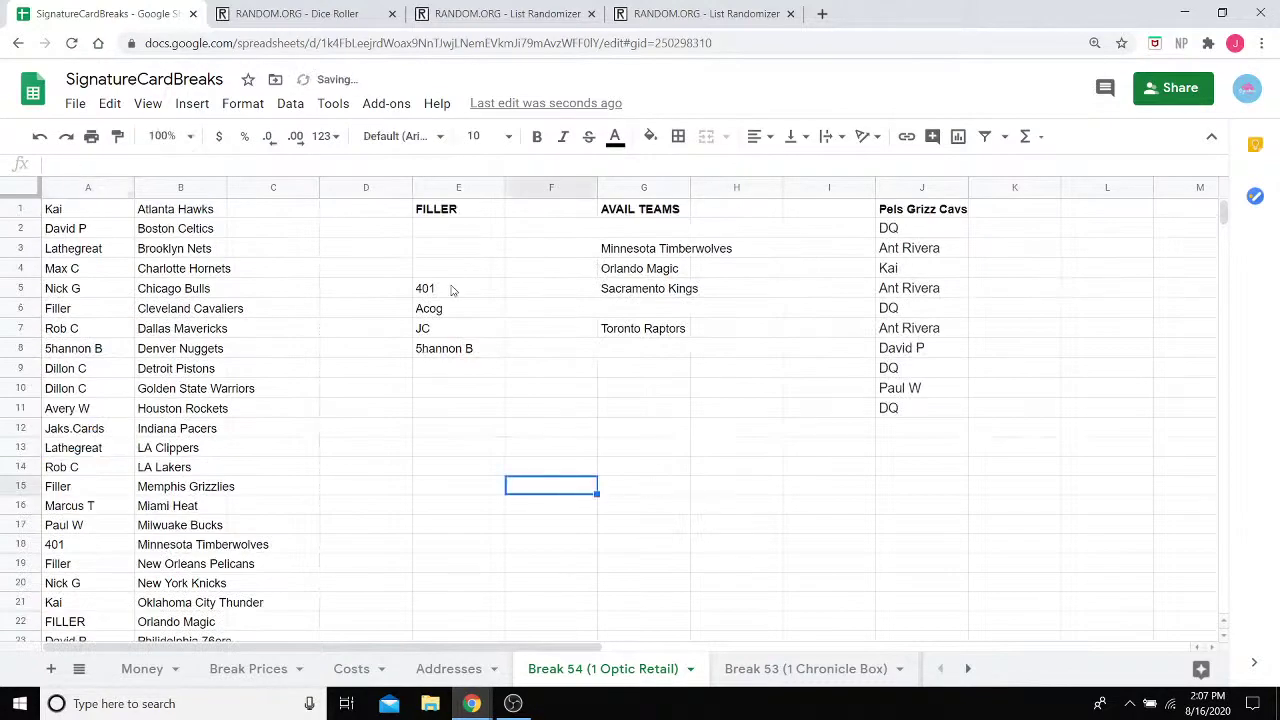
Clear 401 and Acog from the FILLER list and remove Minnesota Timberwolves and Toronto Raptors from AVAIL TEAMS
drag(455, 268, 460, 312)
key(Delete)
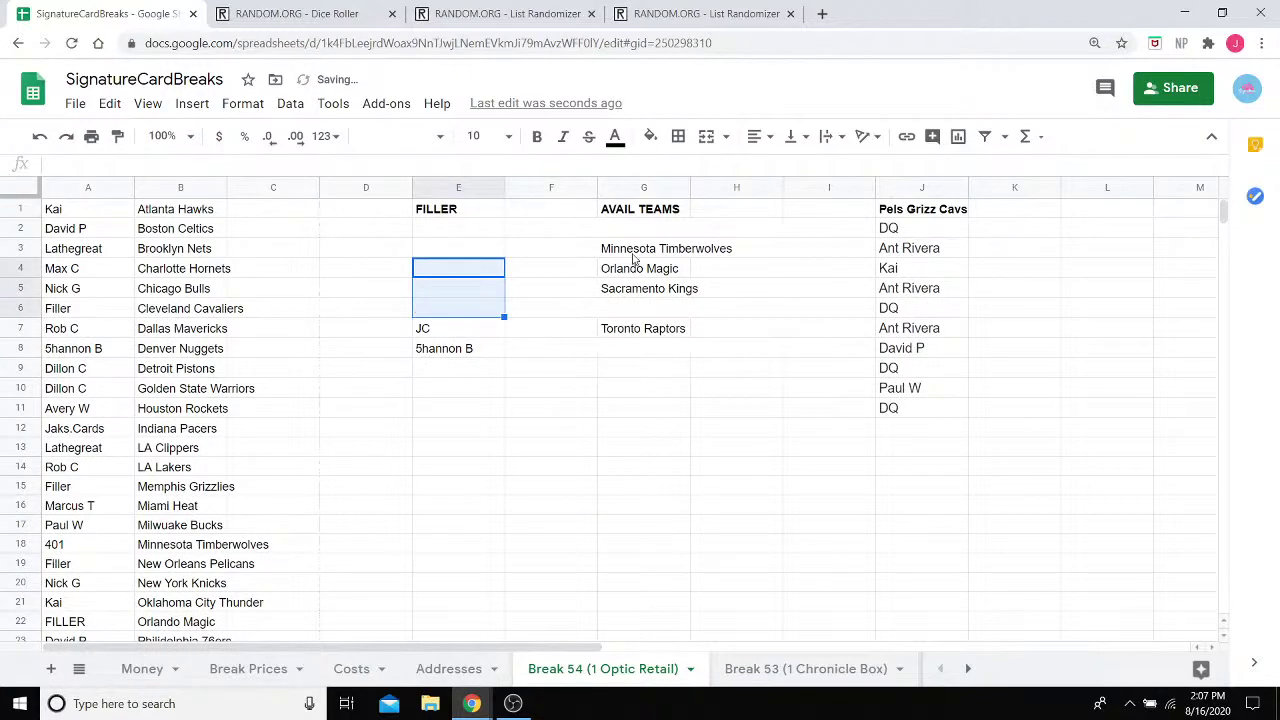
click(676, 256)
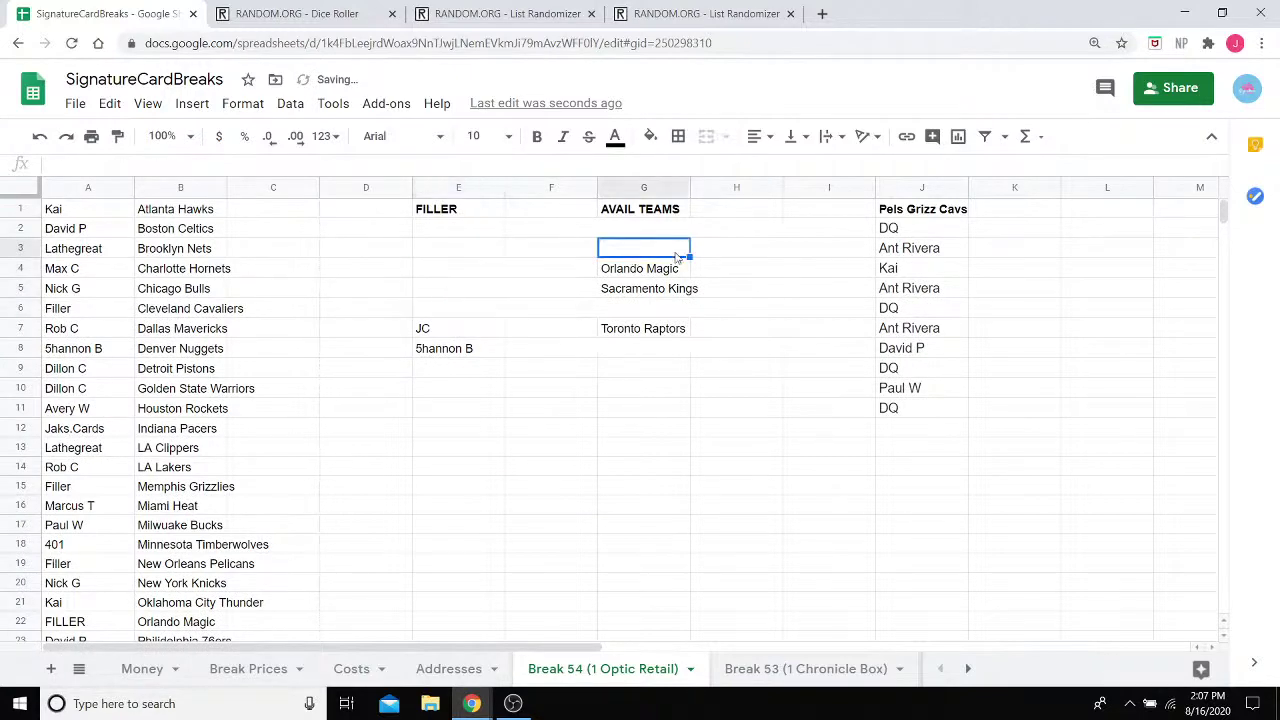
click(658, 332)
key(Delete)
click(569, 396)
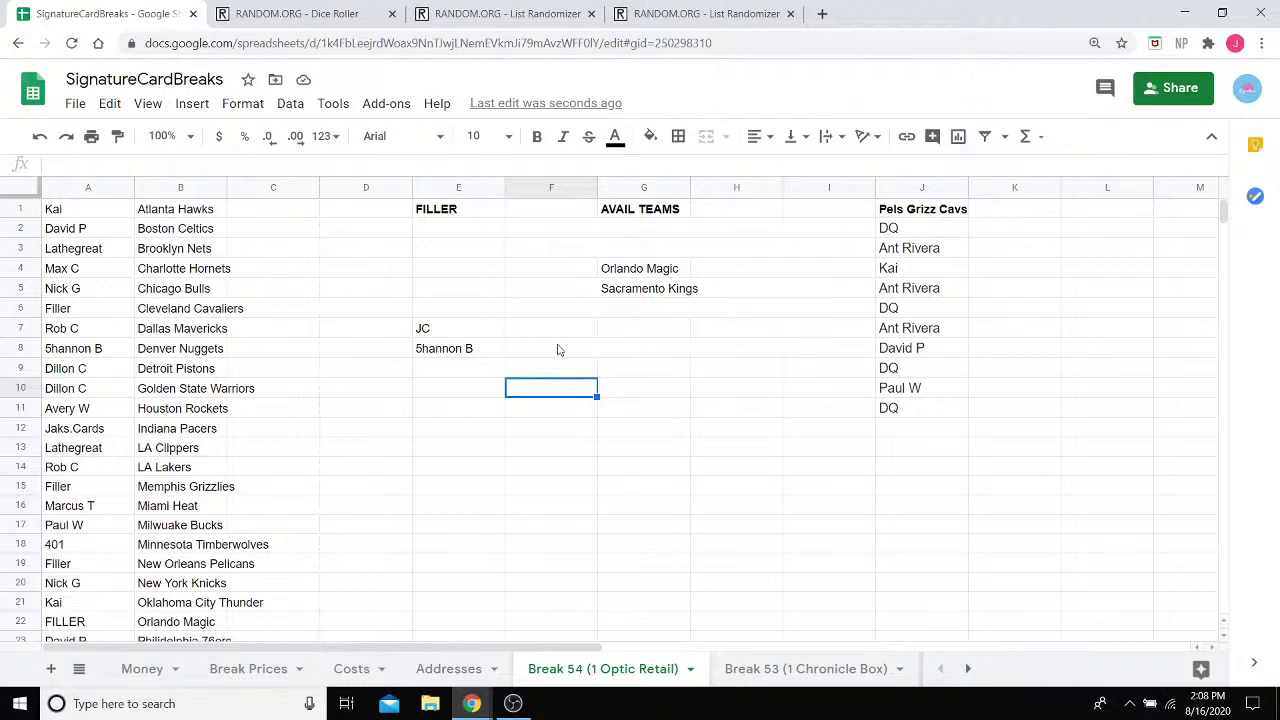
Remove Orlando Magic and Sacramento Kings from AVAIL TEAMS and clear the last two entries of the FILLER list
drag(665, 254, 668, 276)
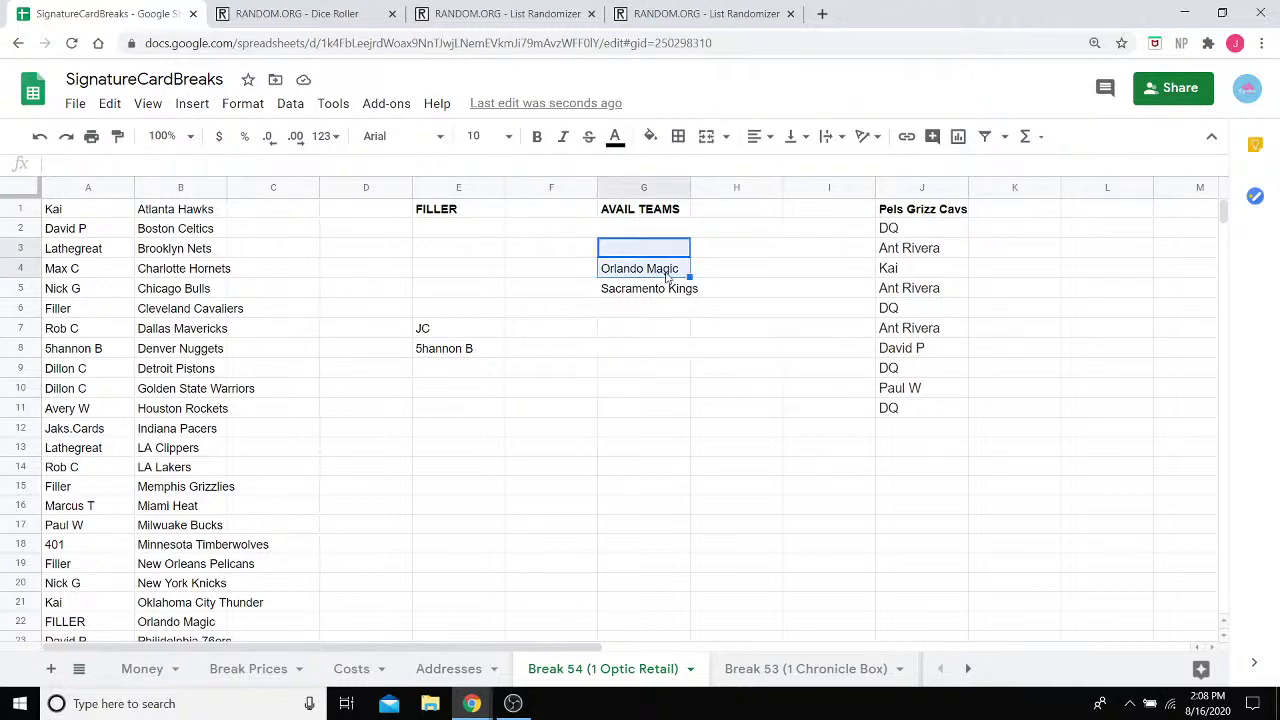
key(Delete)
click(629, 314)
drag(625, 283, 627, 268)
key(Delete)
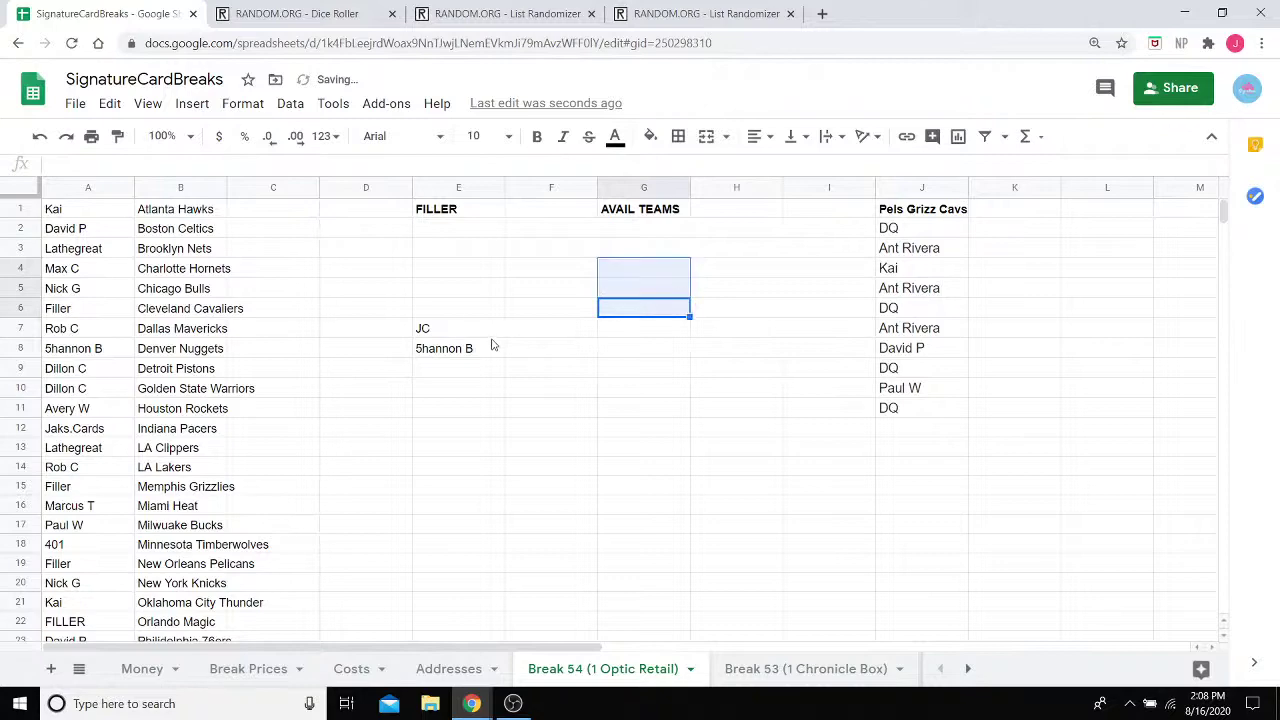
drag(460, 310, 446, 372)
key(Delete)
click(431, 434)
Replace FILLER beside Orlando Magic in A22 with the participant name shown beside Denver Nuggets
scroll(94, 540, down, 2)
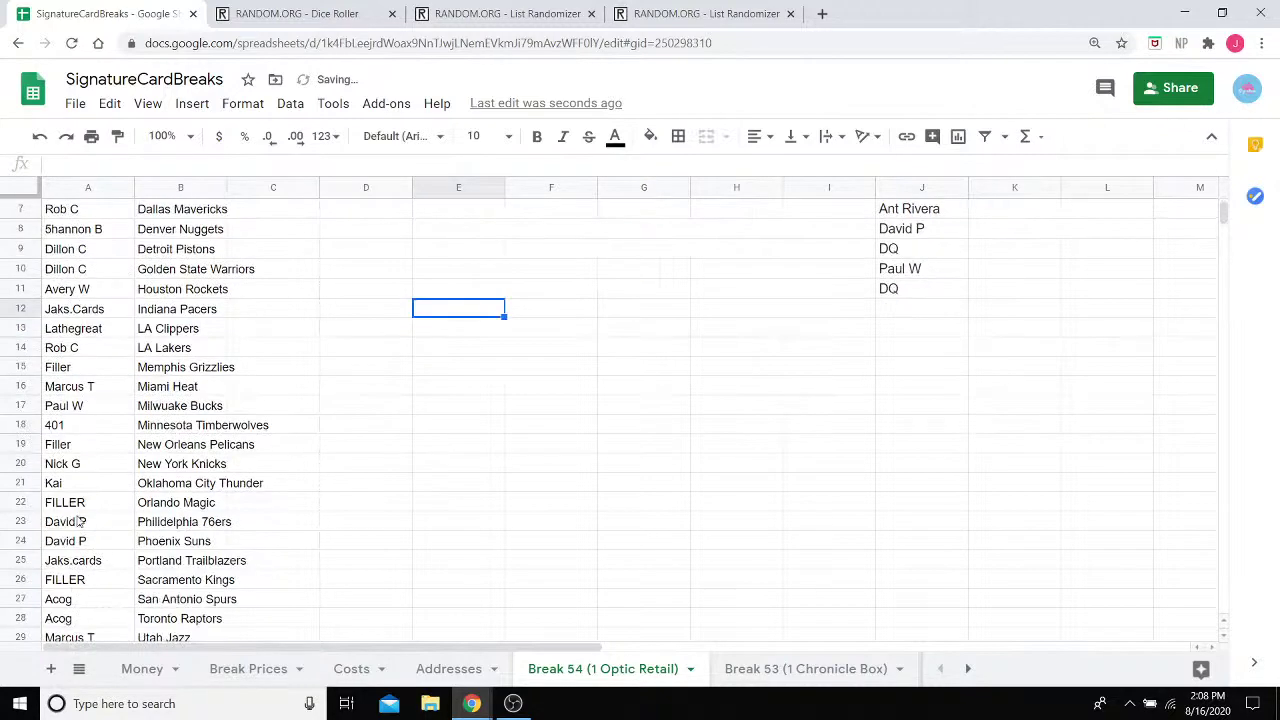
click(83, 505)
double_click(83, 502)
text(5hanni)
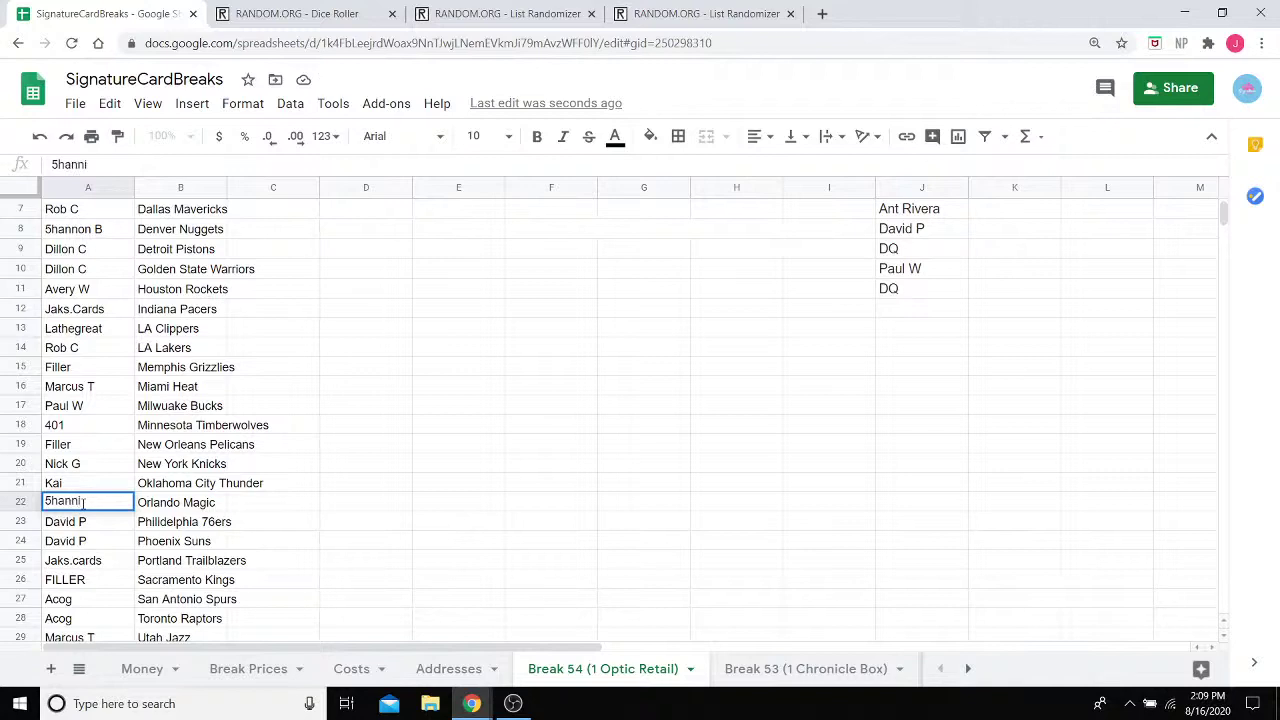
key(BackSpace)
text(on B)
Replace FILLER beside Sacramento Kings in A26 with JC
click(80, 580)
double_click(80, 580)
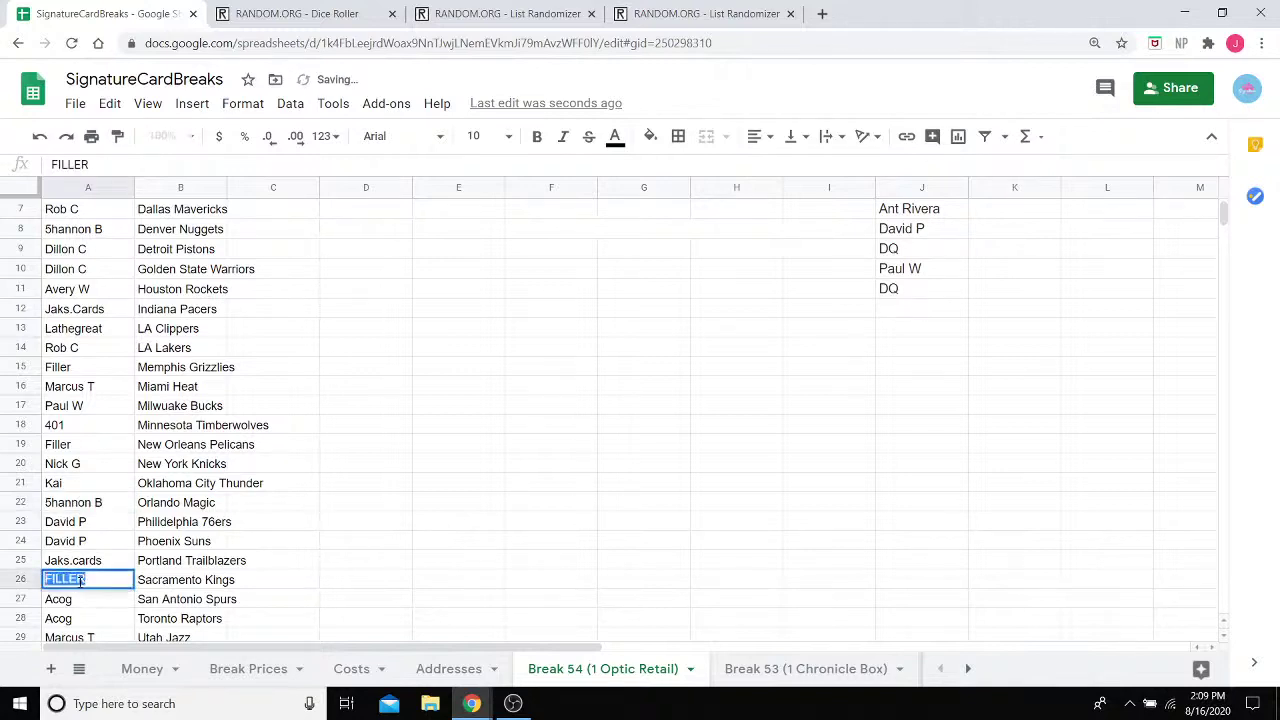
text(JC)
click(946, 470)
scroll(928, 437, up, 2)
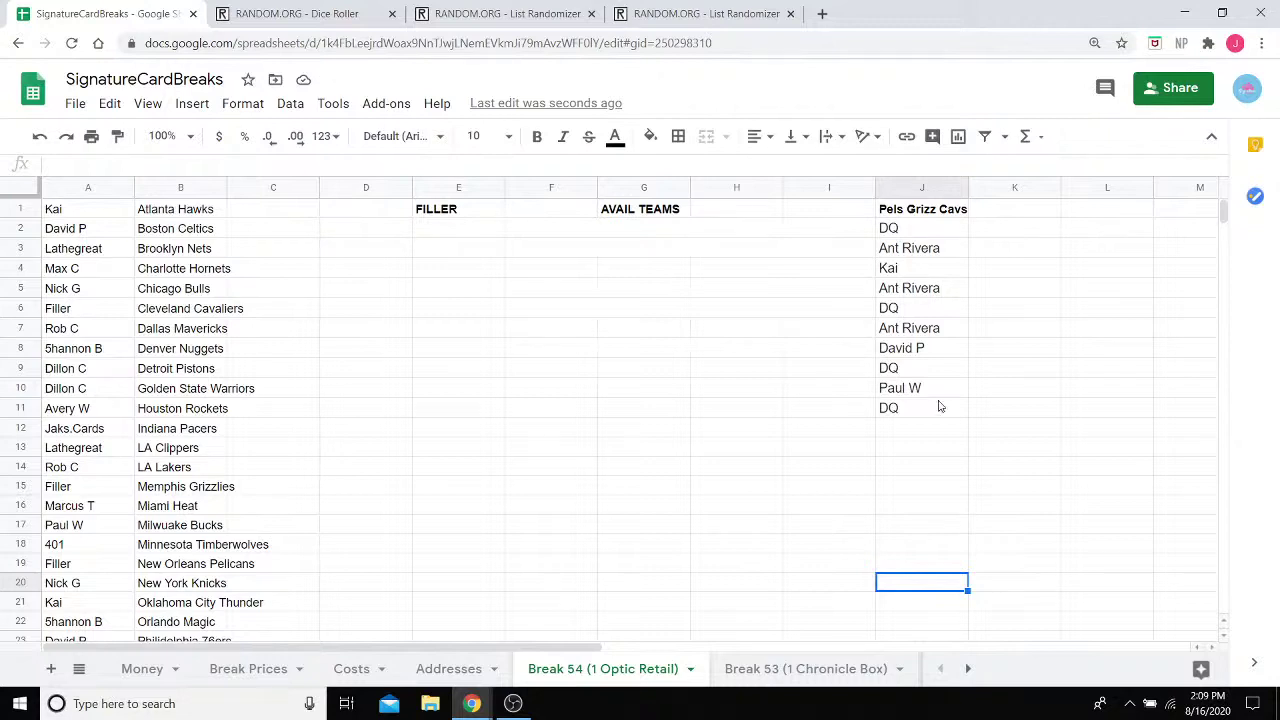
Copy the participants listed under Pels Grizz Cavs in column J and reroll the two dice on RANDOM.ORG
drag(926, 428, 891, 241)
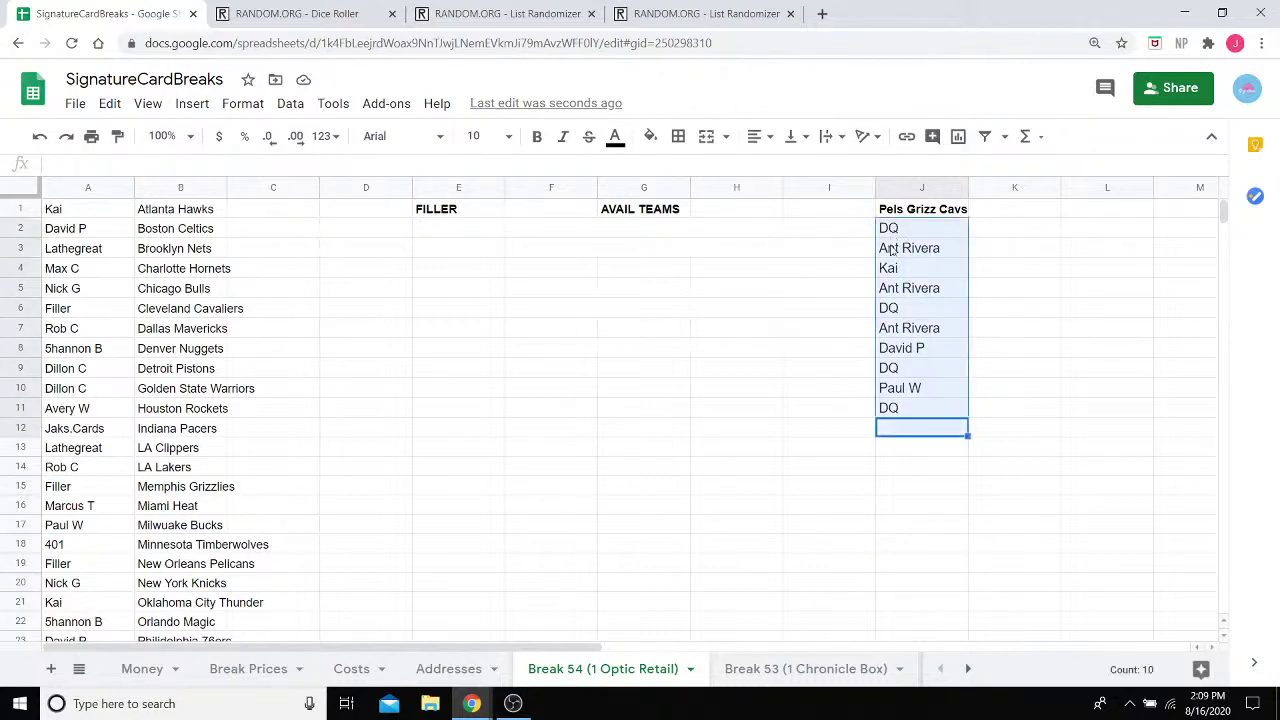
key(ctrl+c)
click(766, 302)
click(270, 16)
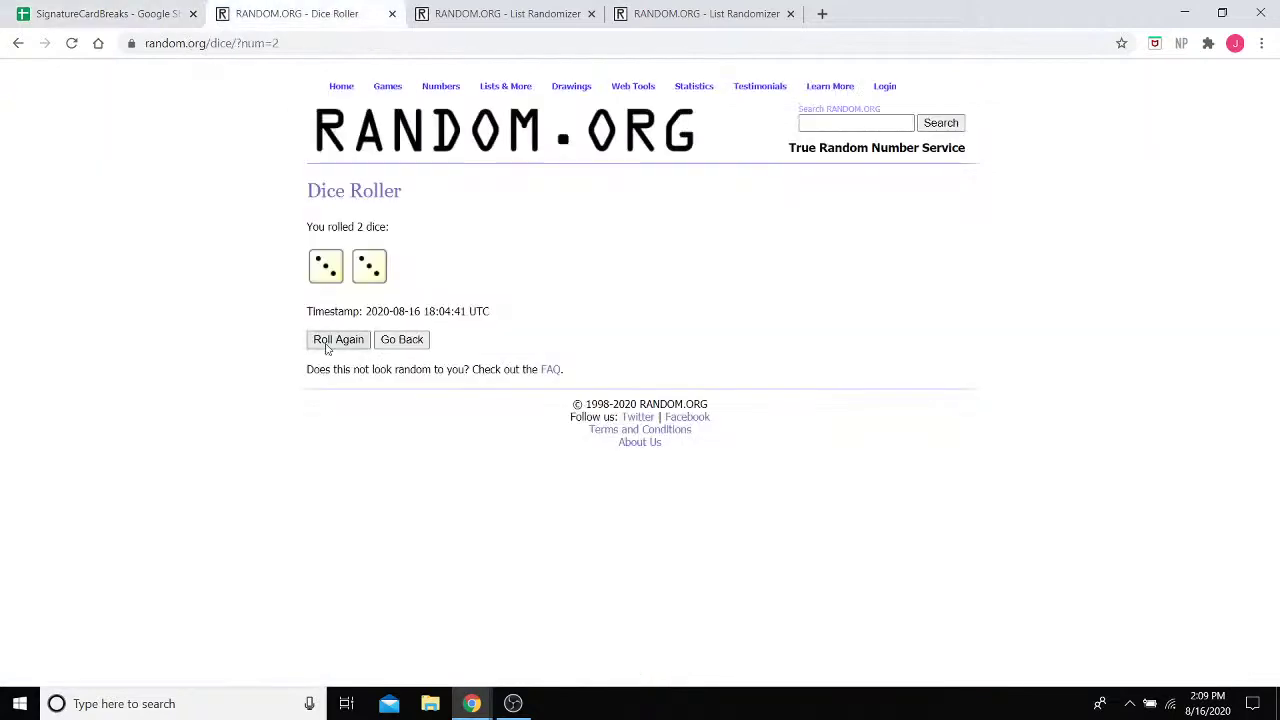
click(330, 340)
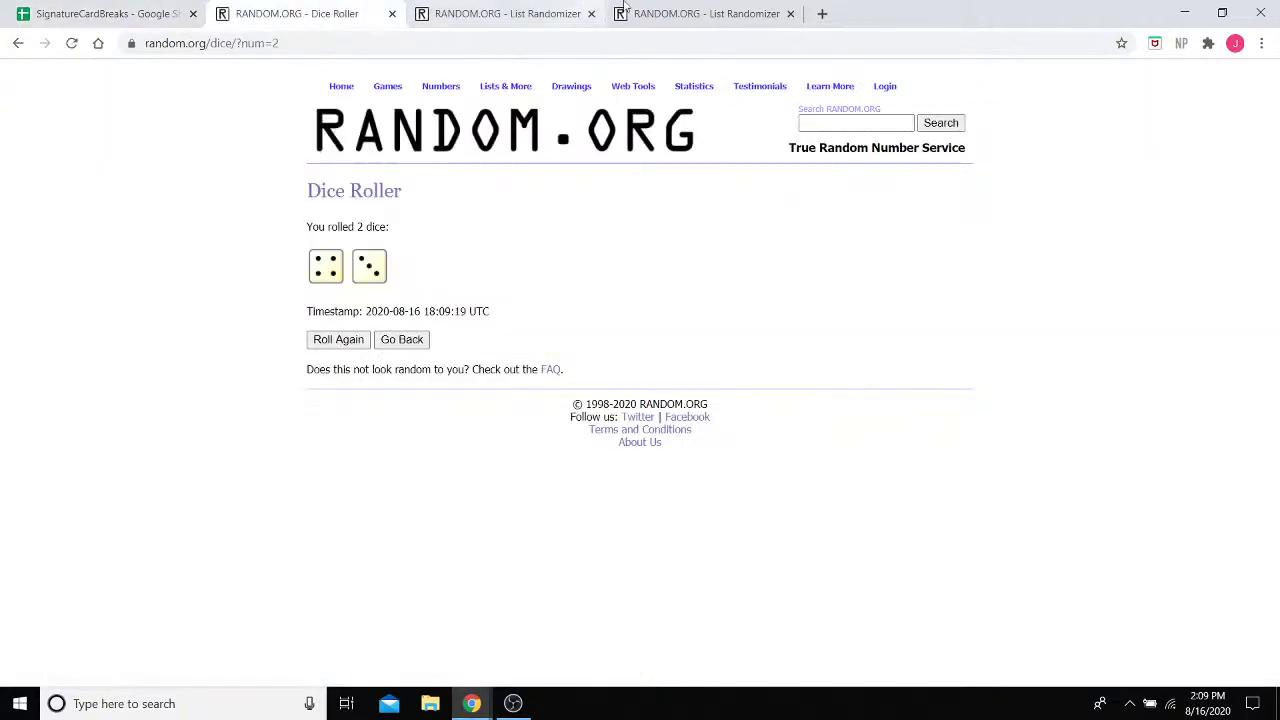
Paste the copied participants into the unused RANDOM.ORG List Randomizer form and randomize them seven times
click(700, 14)
click(453, 411)
key(ctrl+v)
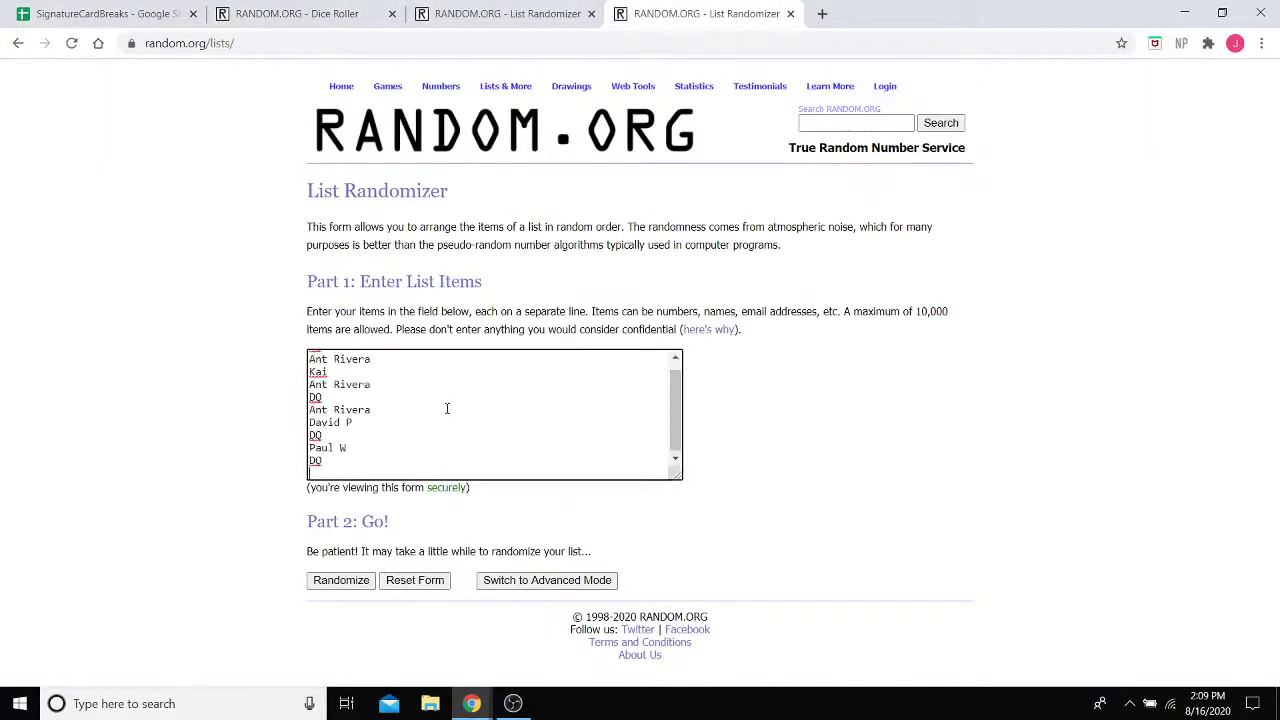
click(340, 581)
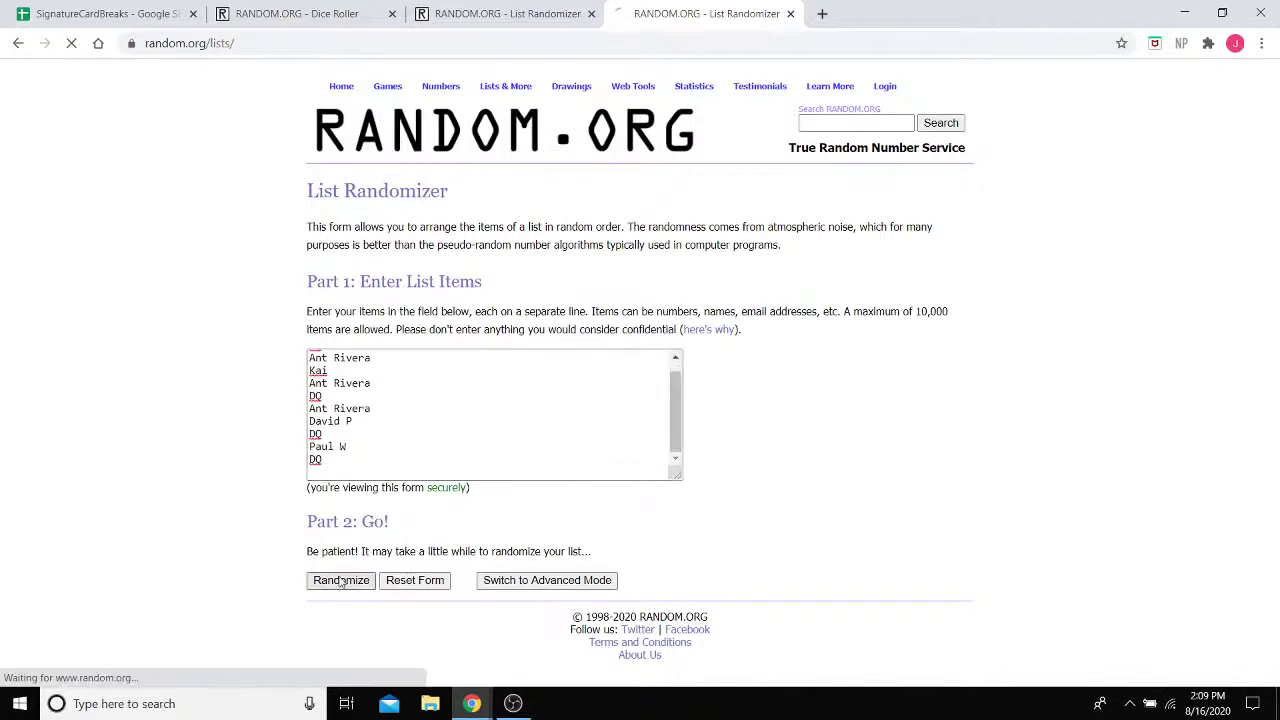
click(320, 470)
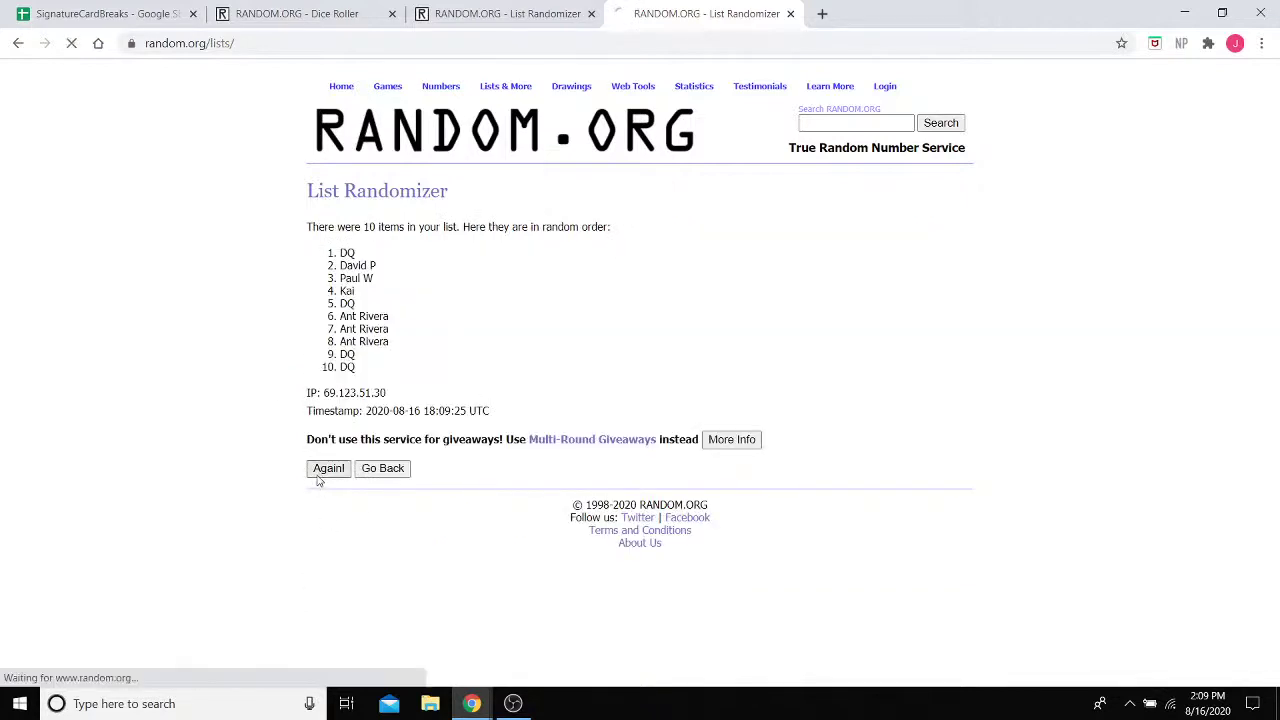
click(323, 498)
click(323, 498)
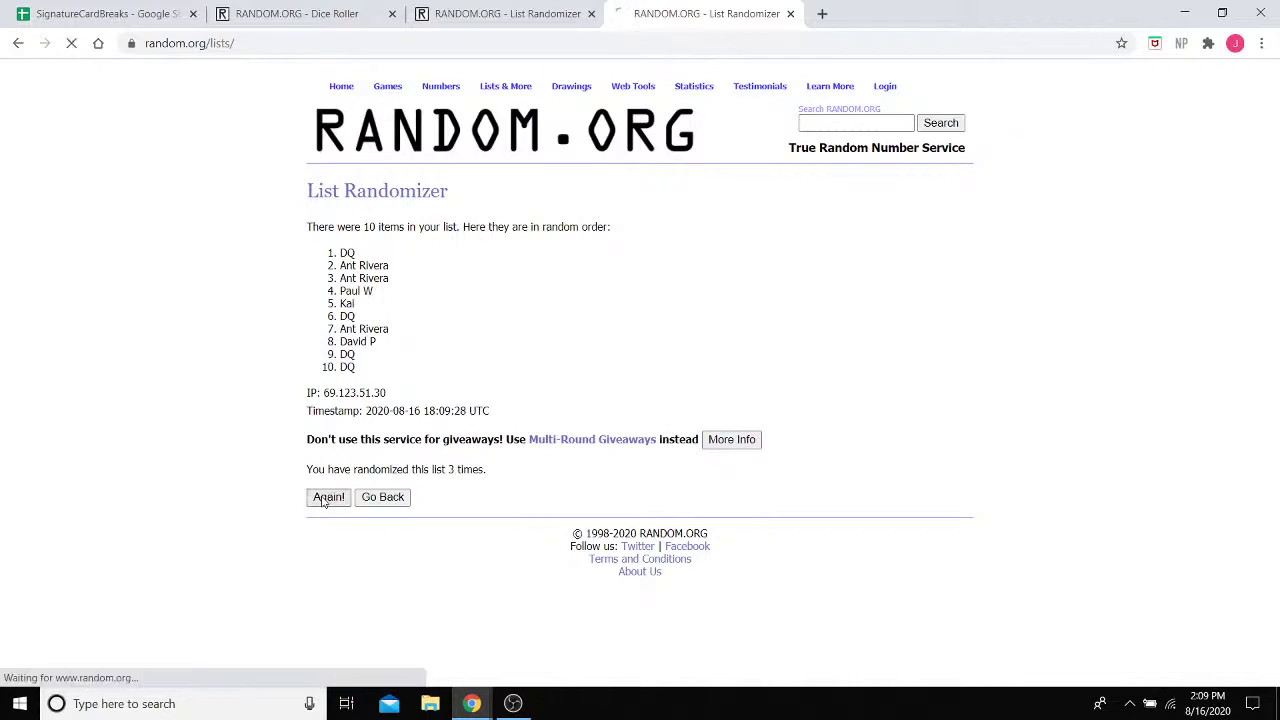
click(323, 498)
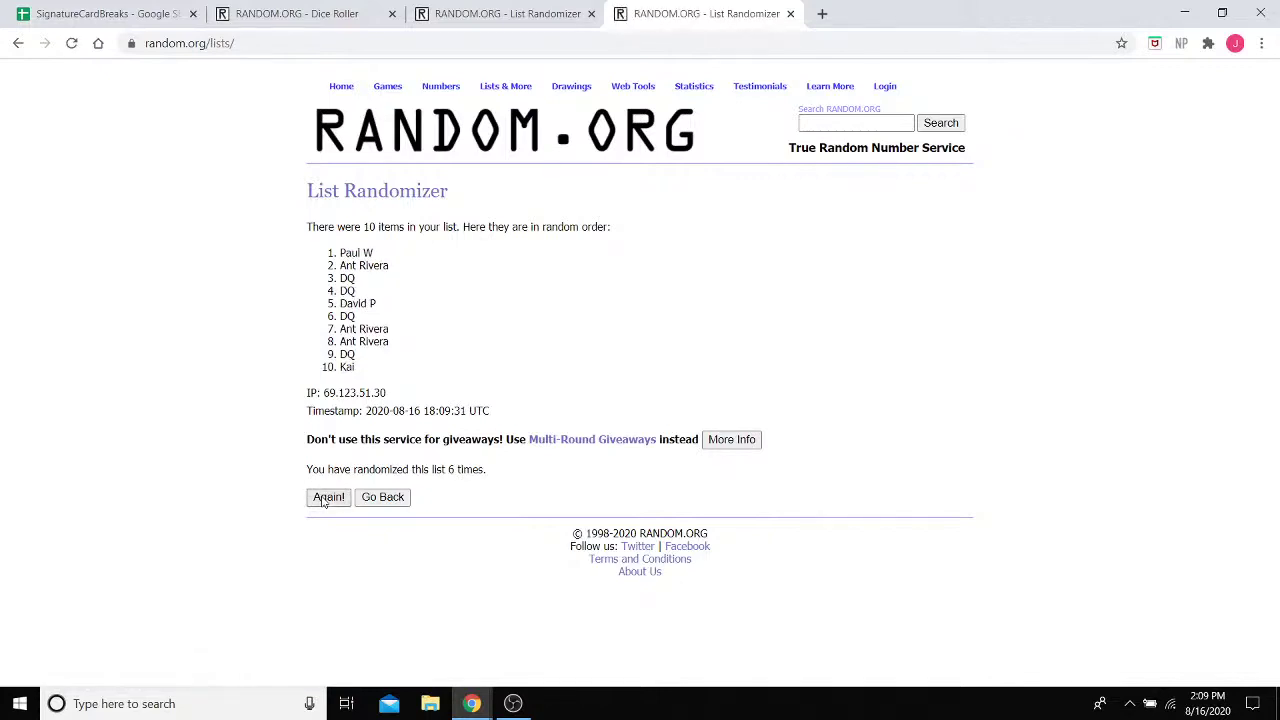
click(323, 498)
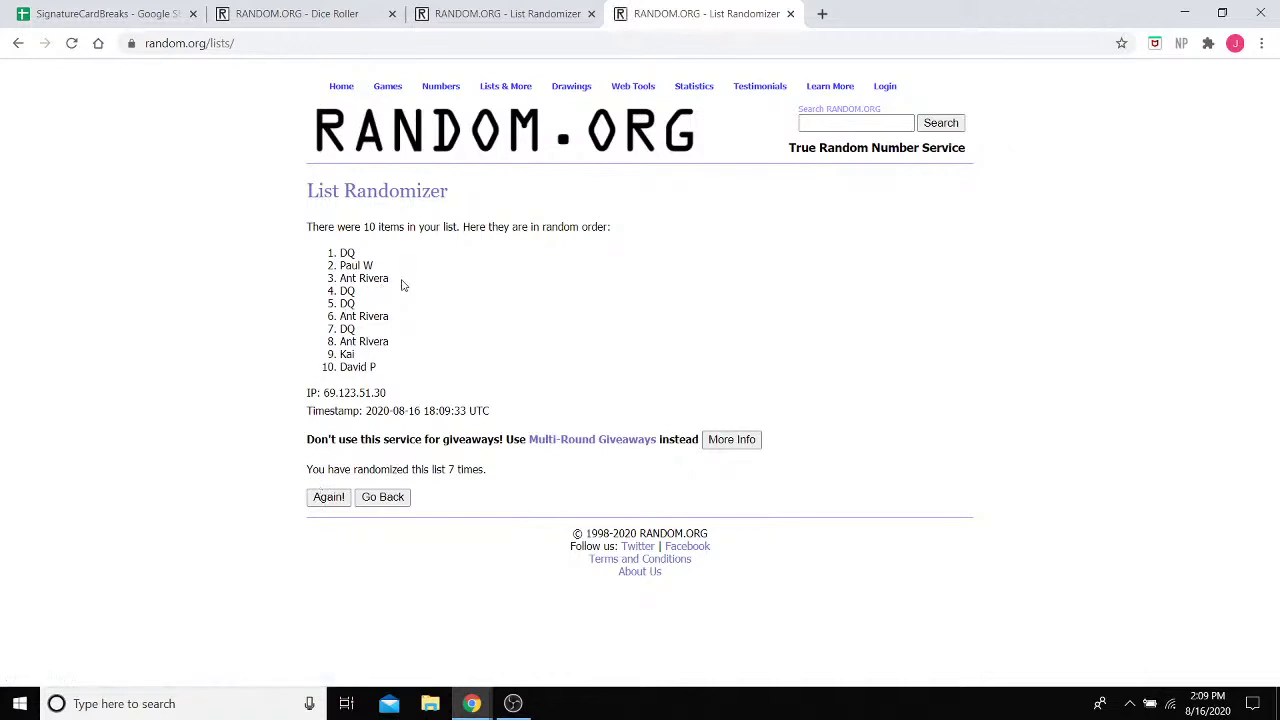
Copy the first three randomized names into the FILLER list of the SignatureCardBreaks sheet, starting at E2
drag(401, 285, 340, 252)
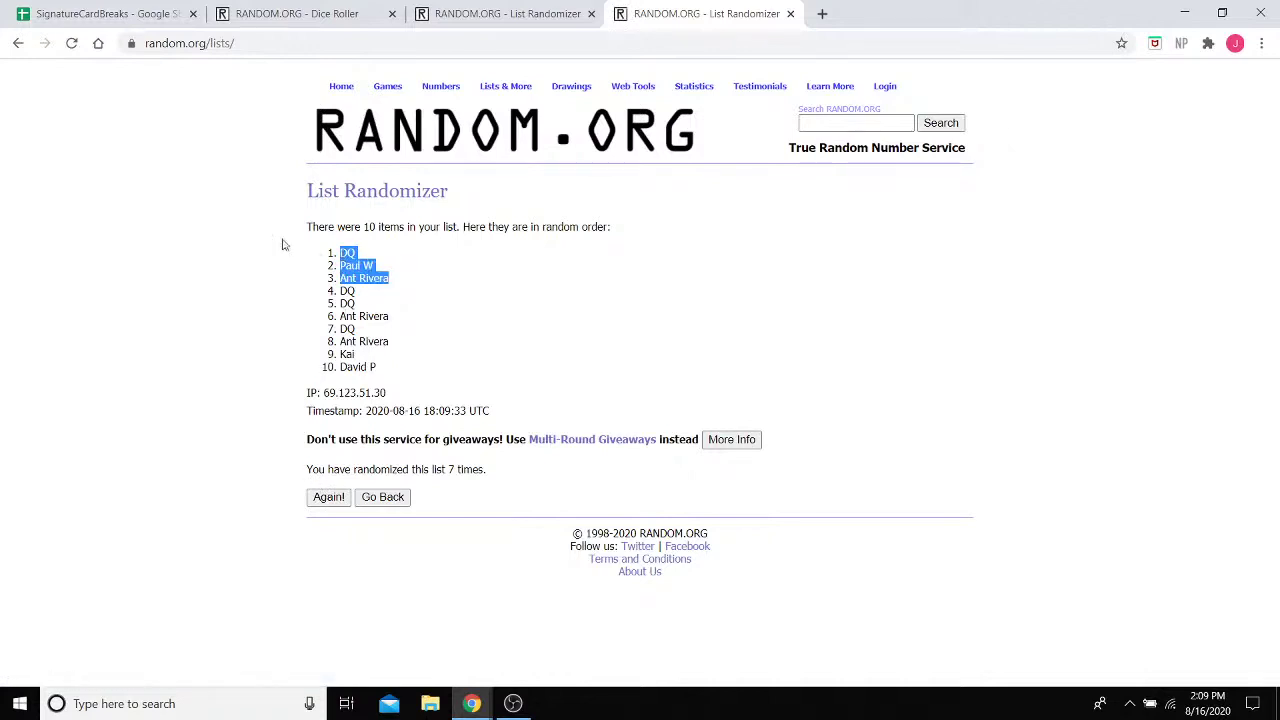
click(46, 12)
click(718, 556)
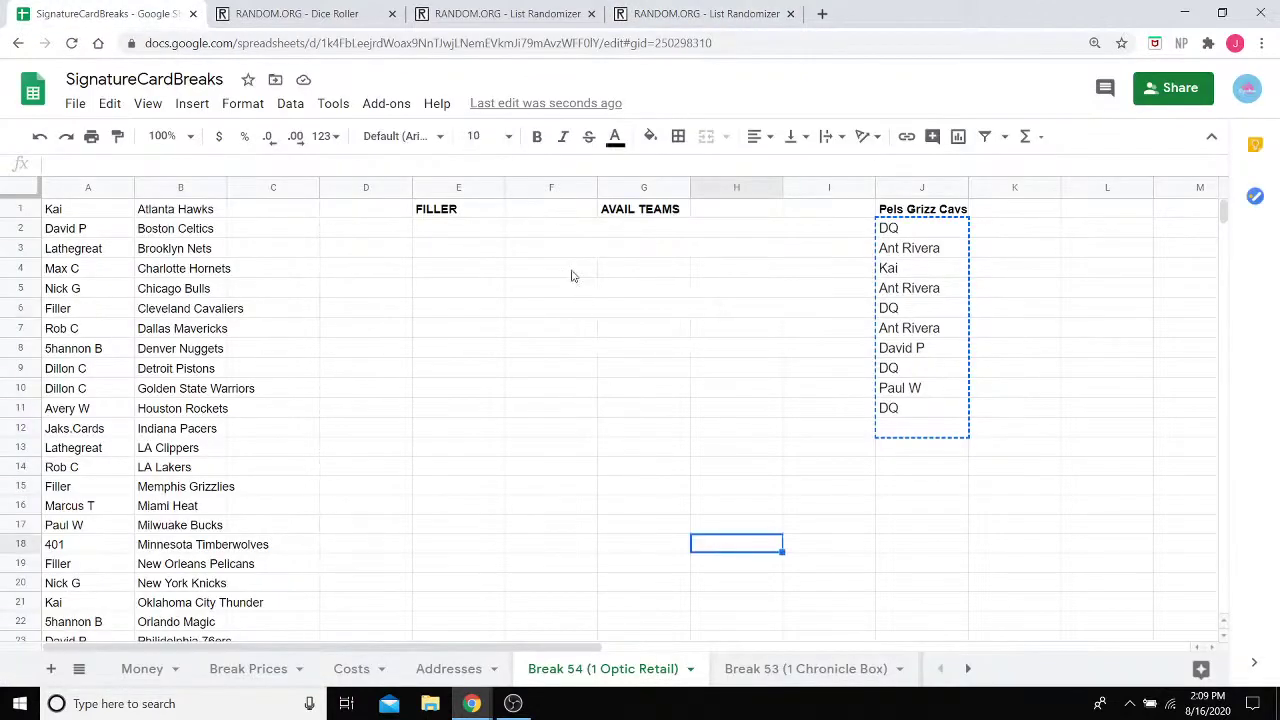
click(427, 236)
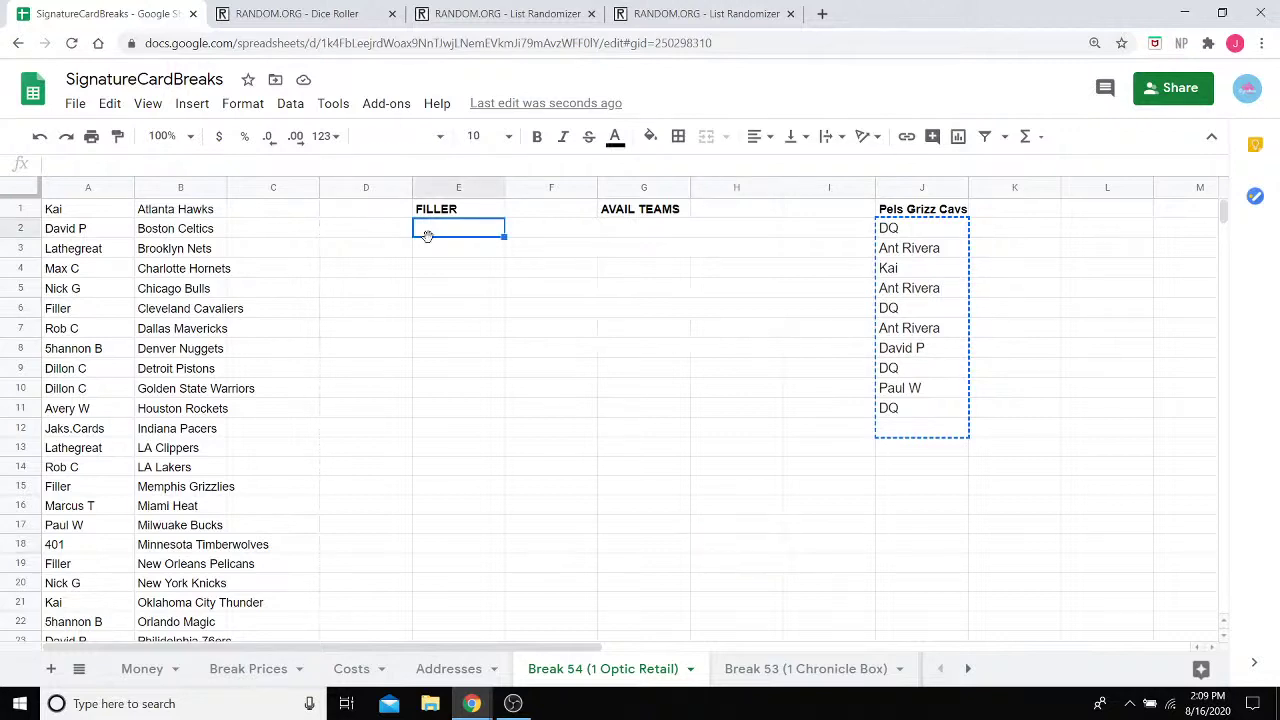
key(ctrl+v)
click(643, 427)
Clear the Pels Grizz Cavs heading and its participants from column J and remove the AVAIL TEAMS heading
drag(886, 447, 940, 216)
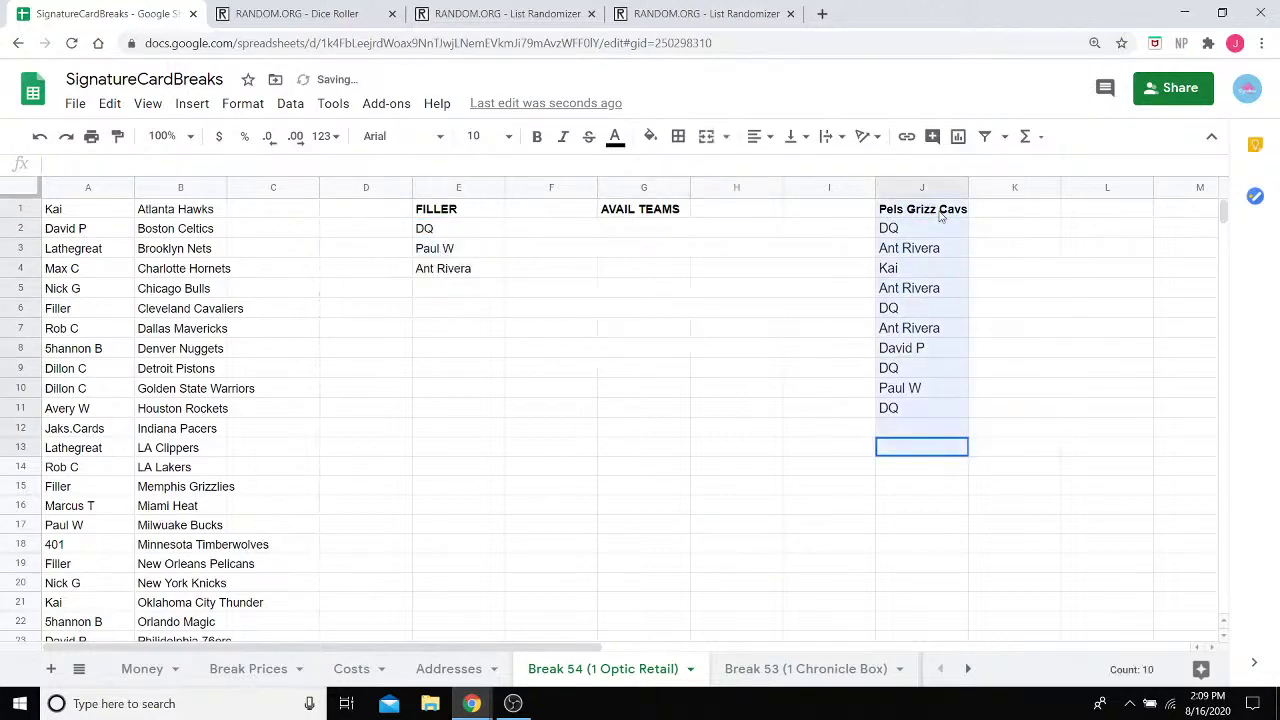
key(Delete)
drag(671, 288, 617, 206)
key(Delete)
click(476, 323)
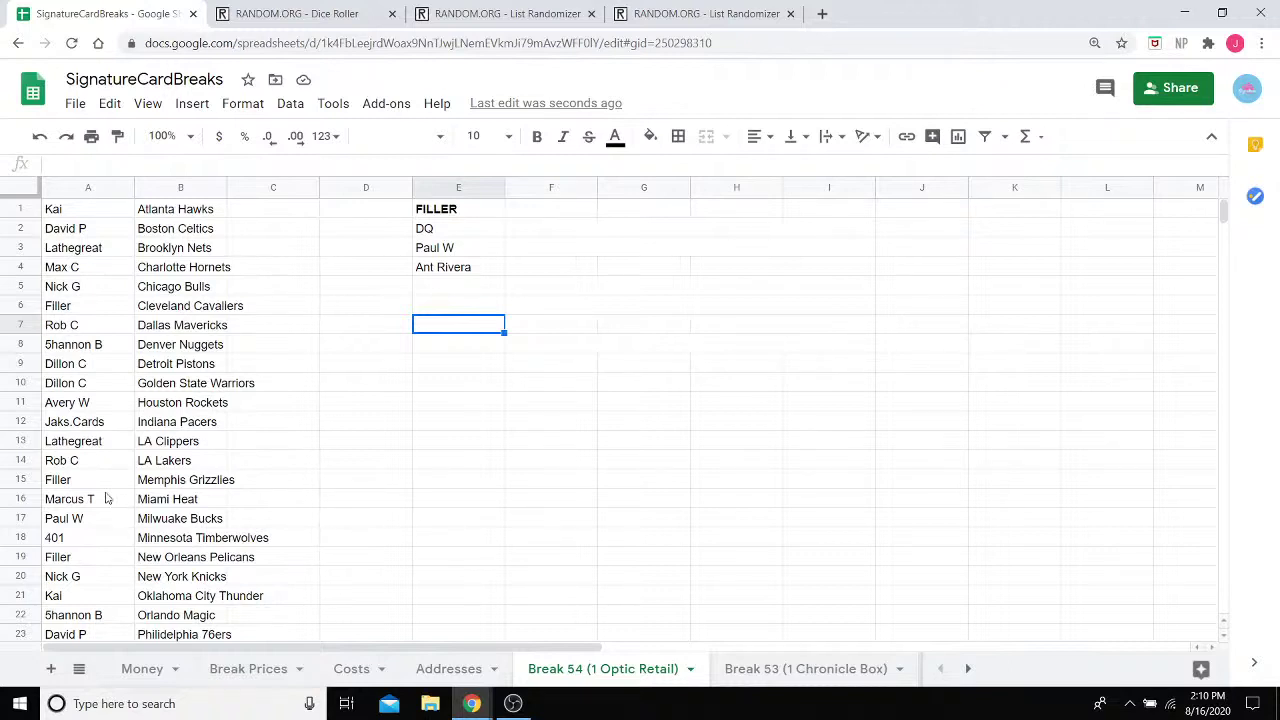
Replace the Filler entry beside New Orleans Pelicans in A19 with the first winner from the FILLER list
scroll(141, 483, down, 1)
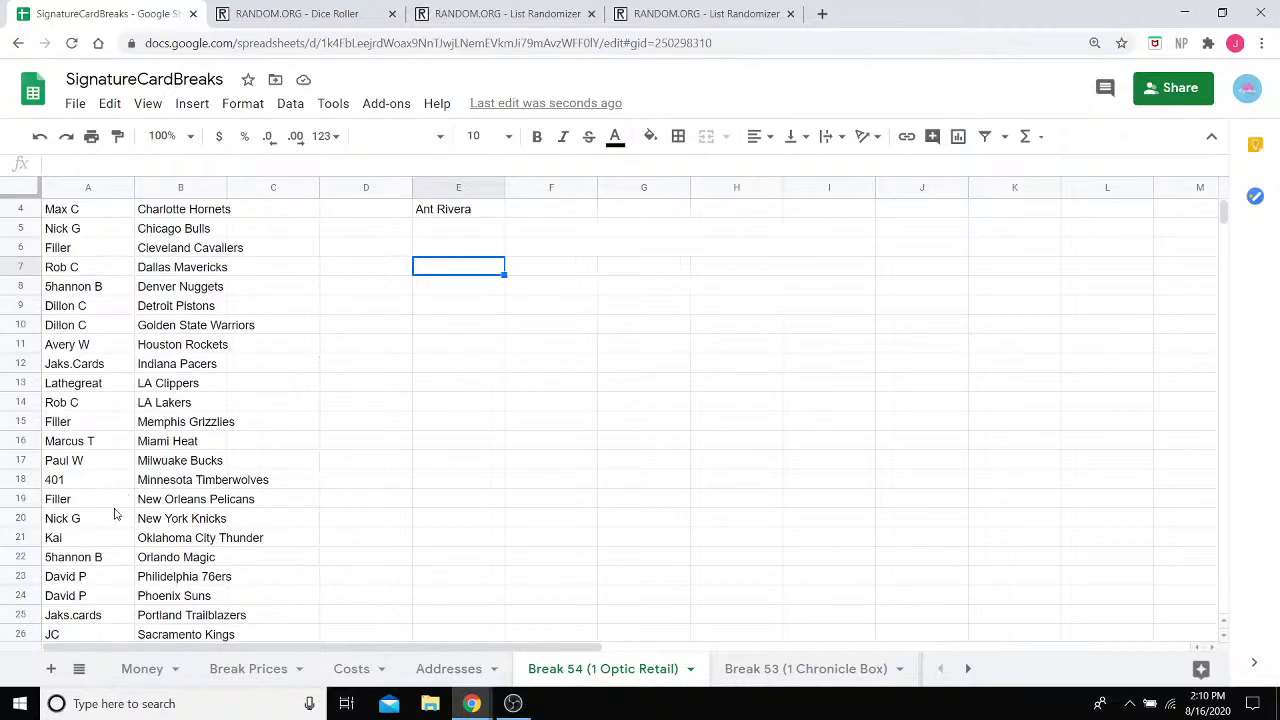
double_click(95, 498)
double_click(94, 497)
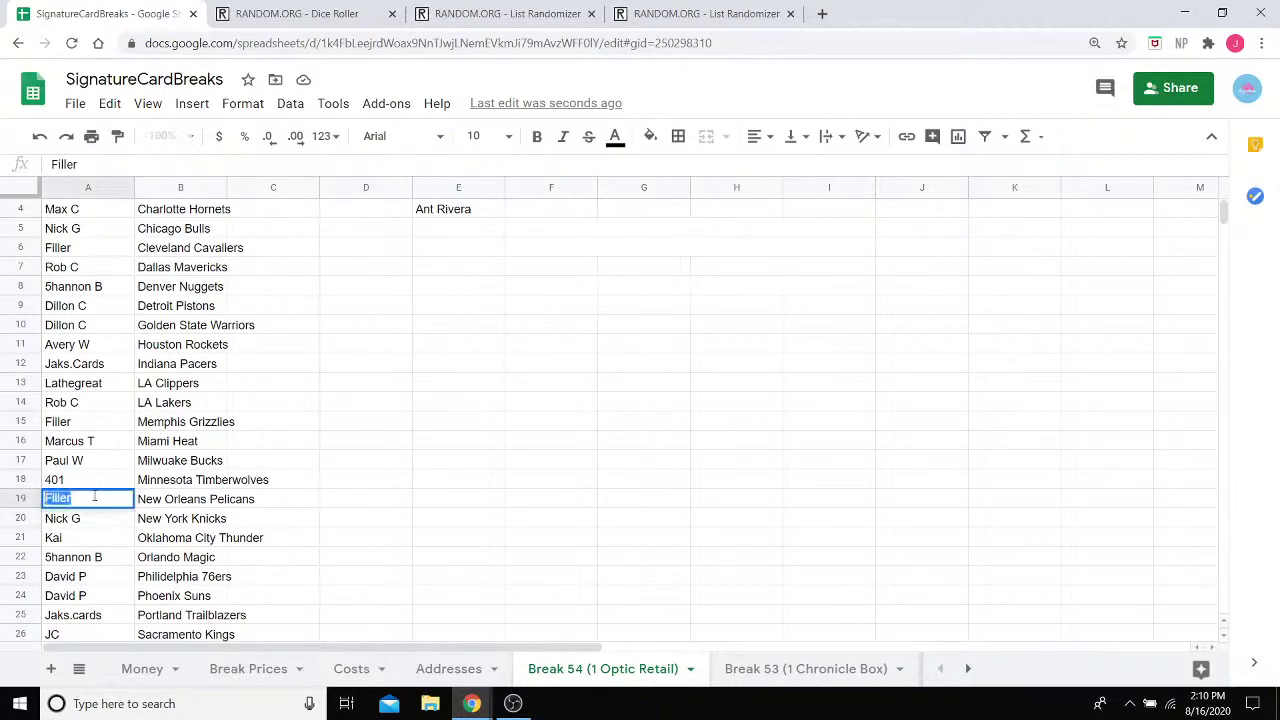
text(DQ)
click(609, 441)
scroll(533, 390, up, 1)
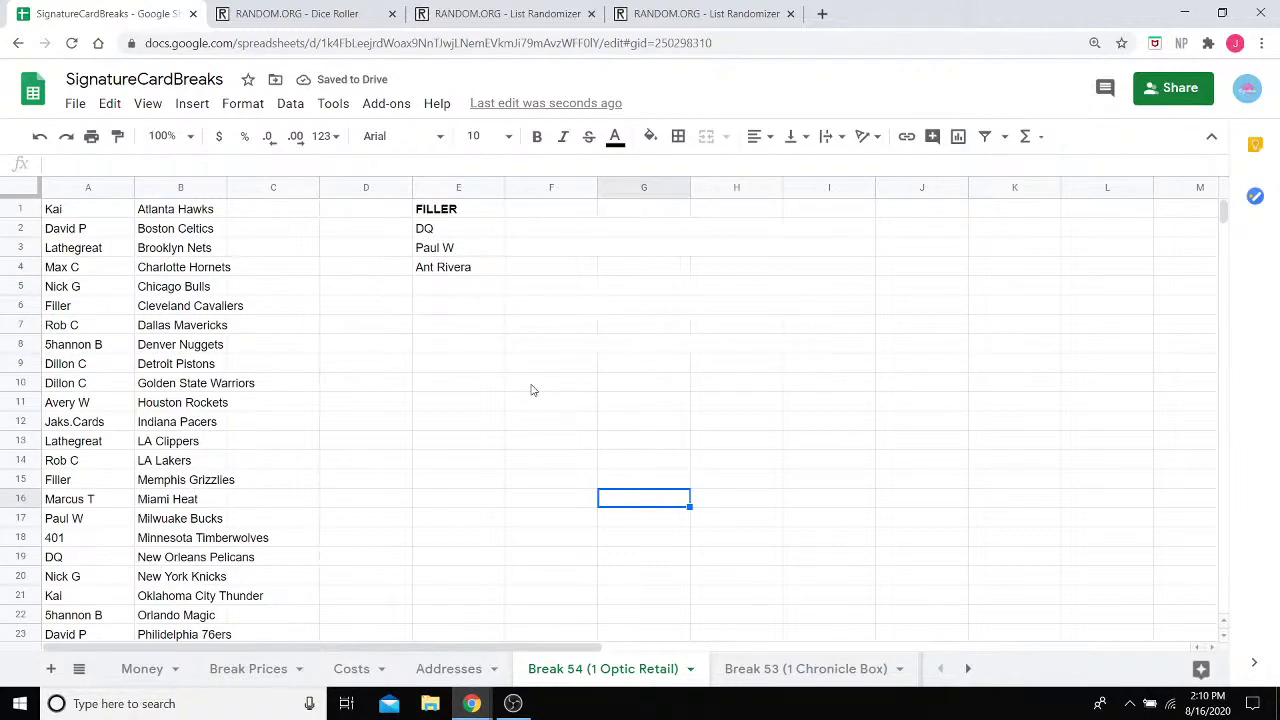
Replace the Filler entry beside Memphis Grizzlies in A15 with the second winner from the FILLER list
scroll(351, 386, down, 4)
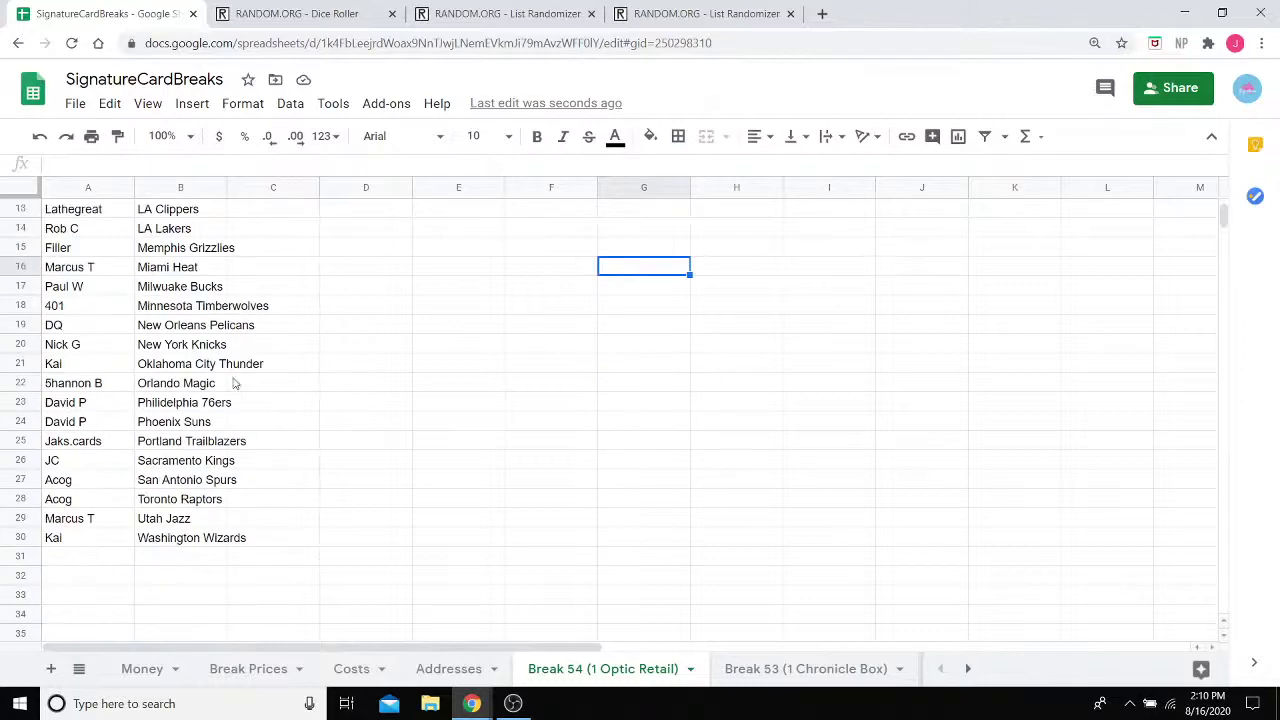
scroll(233, 383, up, 4)
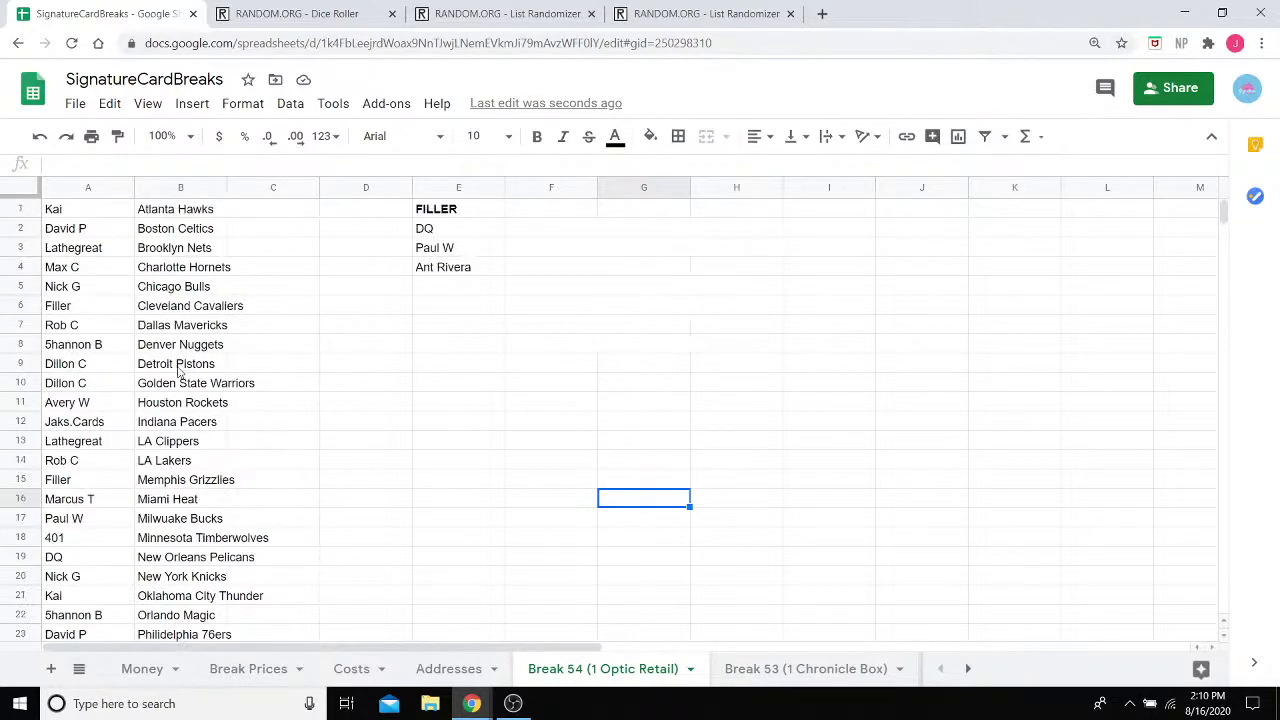
click(86, 484)
double_click(83, 478)
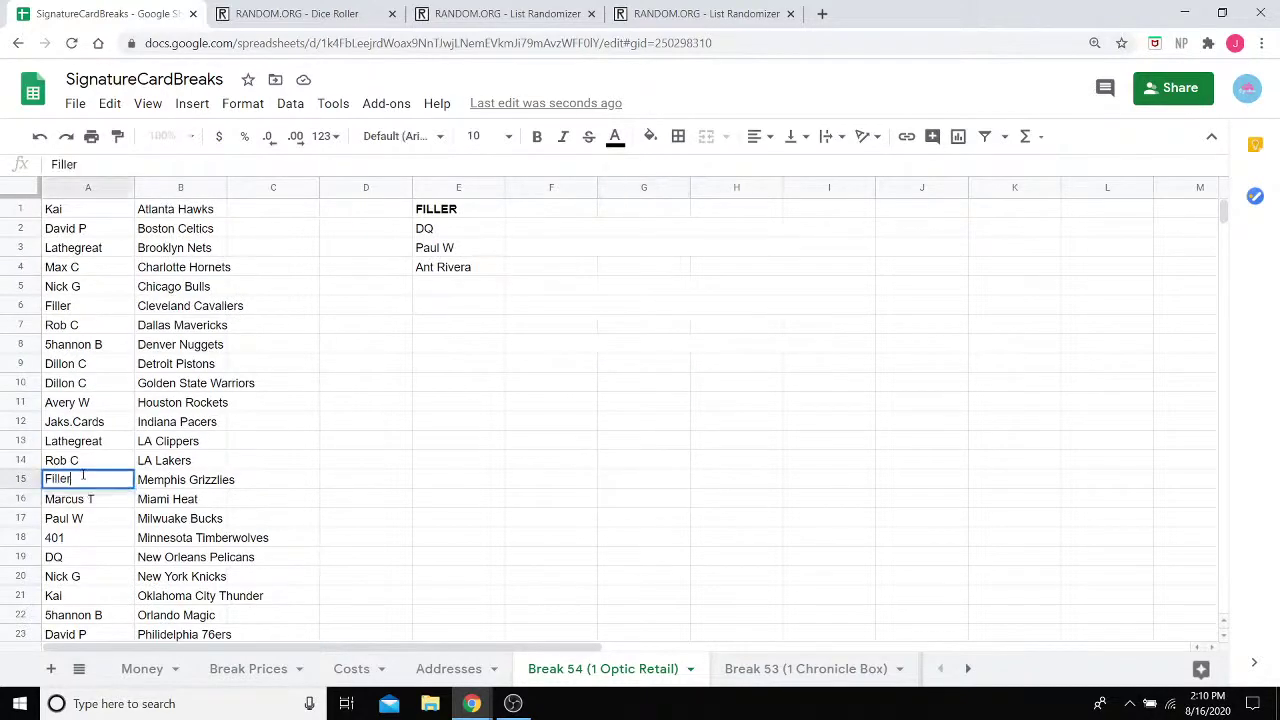
drag(80, 478, 31, 484)
text(Paul W)
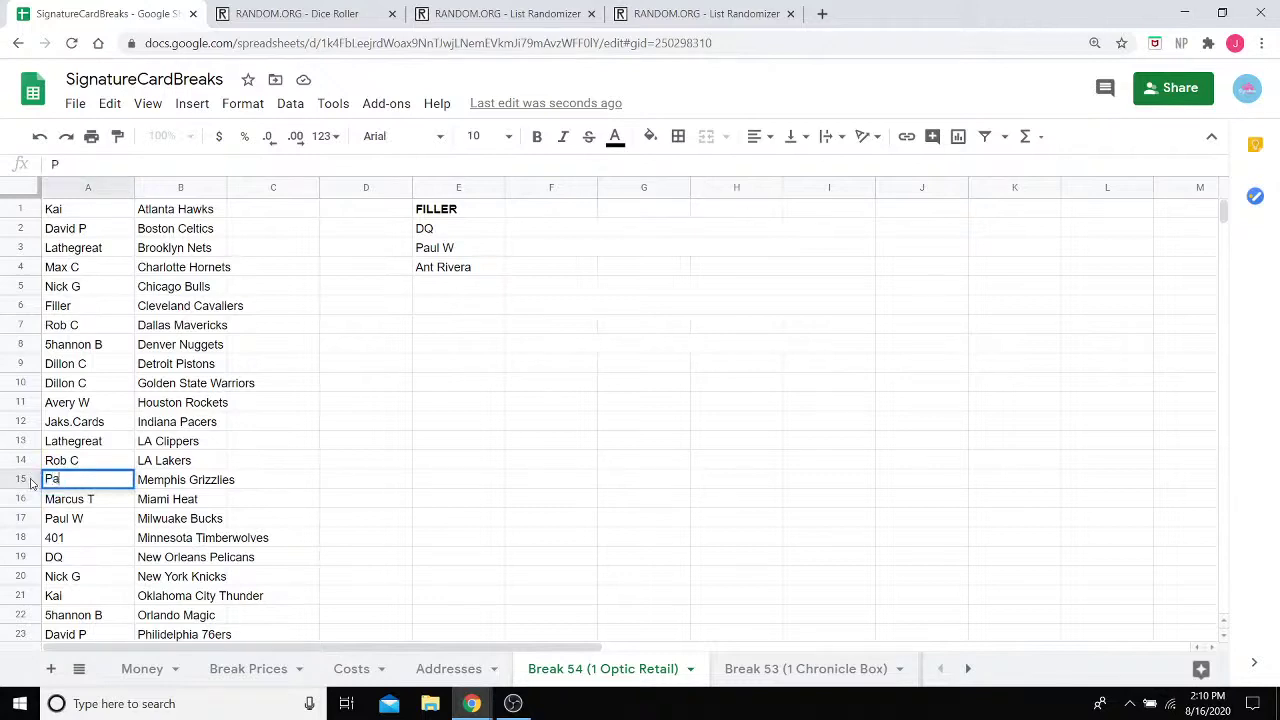
Replace the Filler entry beside Cleveland Cavaliers in A6 with the third listed winner and clear the FILLER heading and names from column E
double_click(92, 304)
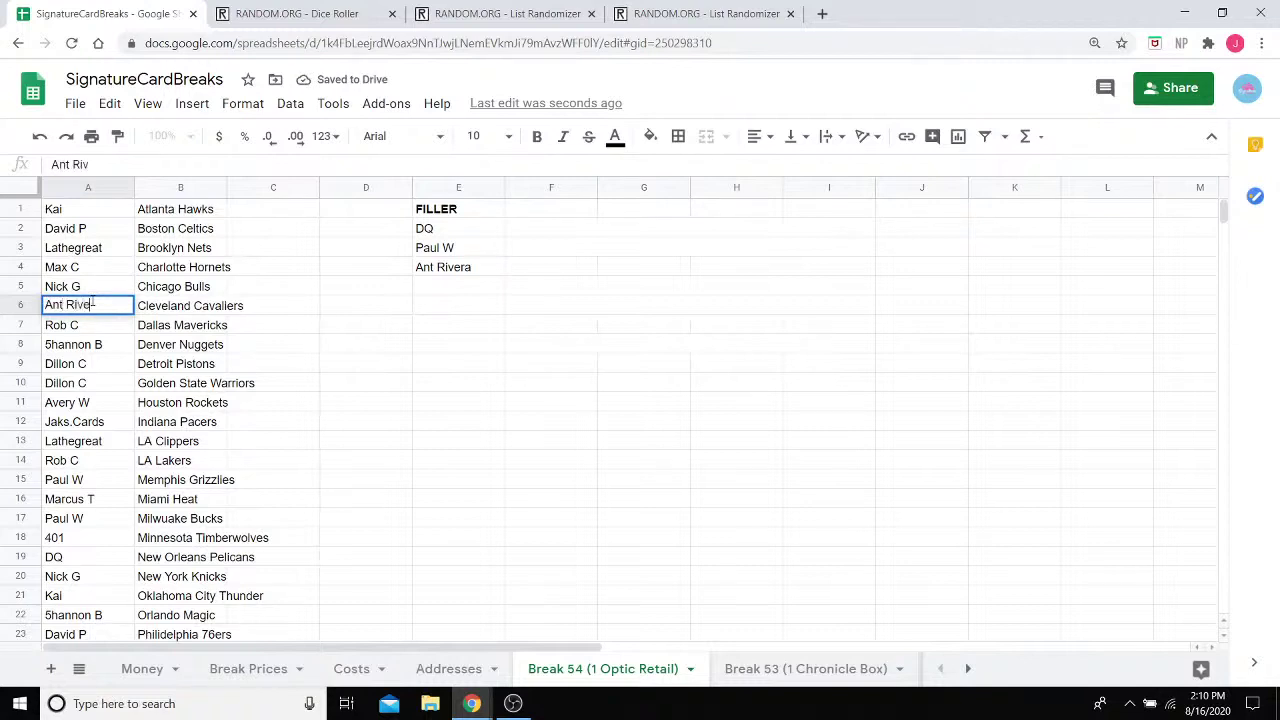
drag(366, 286, 429, 215)
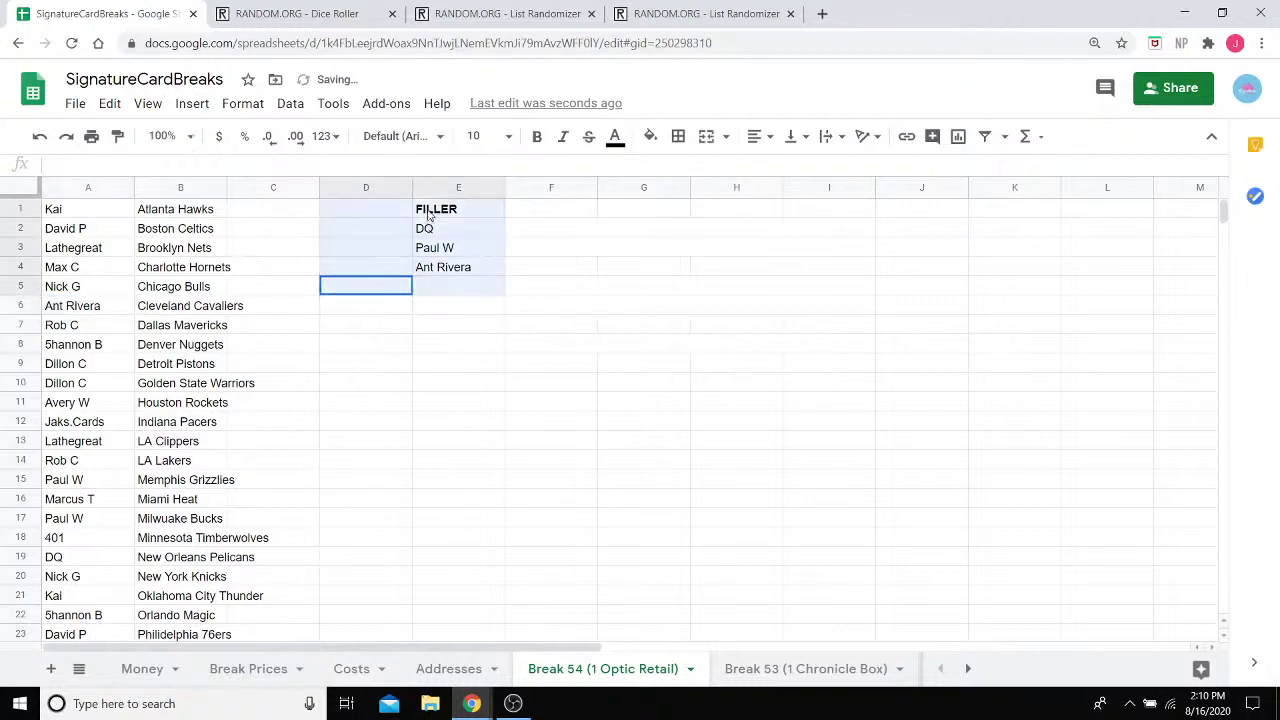
click(797, 422)
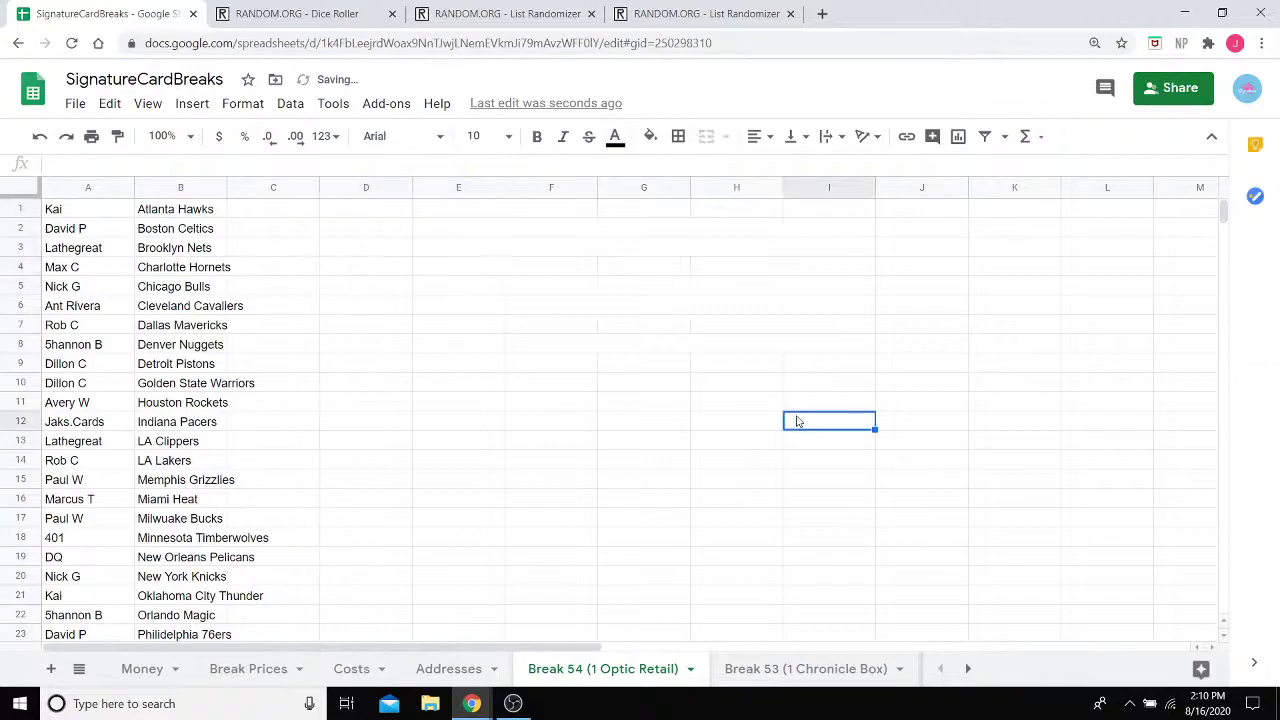